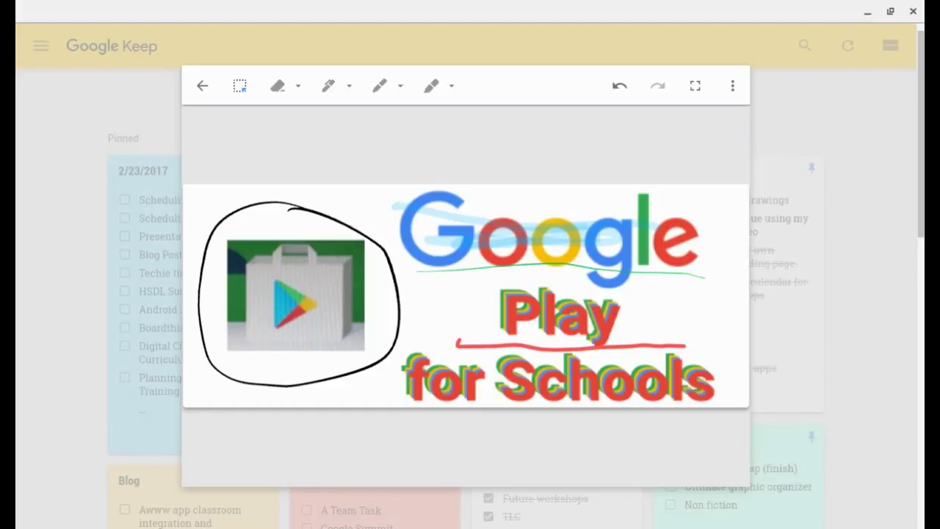
Clear all annotations from the Google Play for Schools image in the Notes note, and close the note
key("Escape")
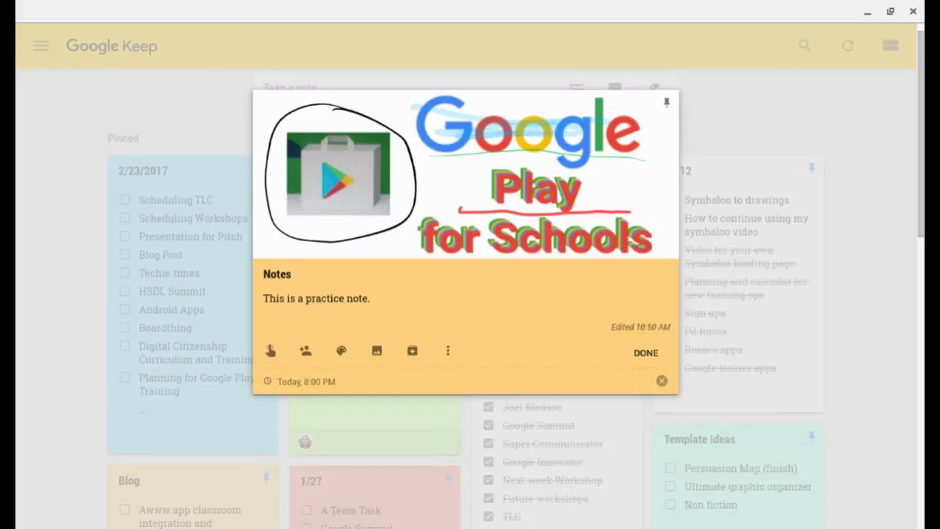
left_click(316, 236)
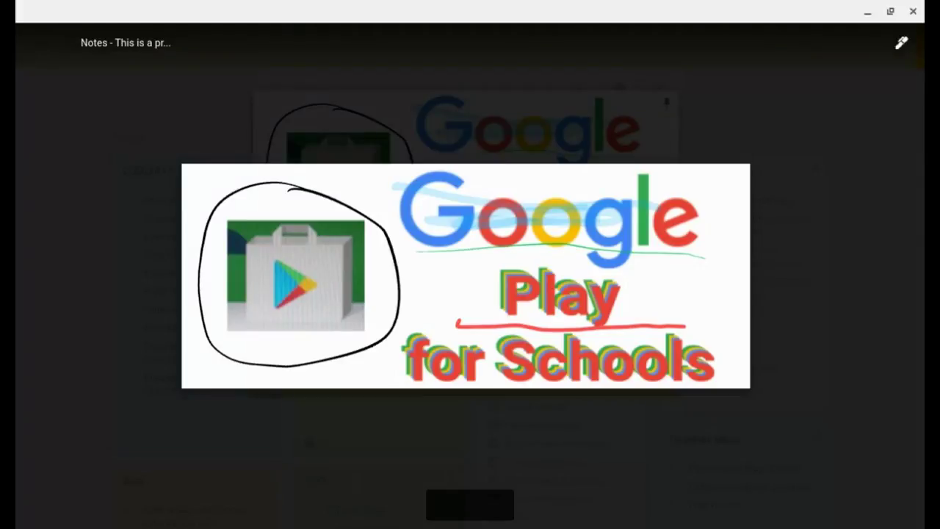
left_click(901, 42)
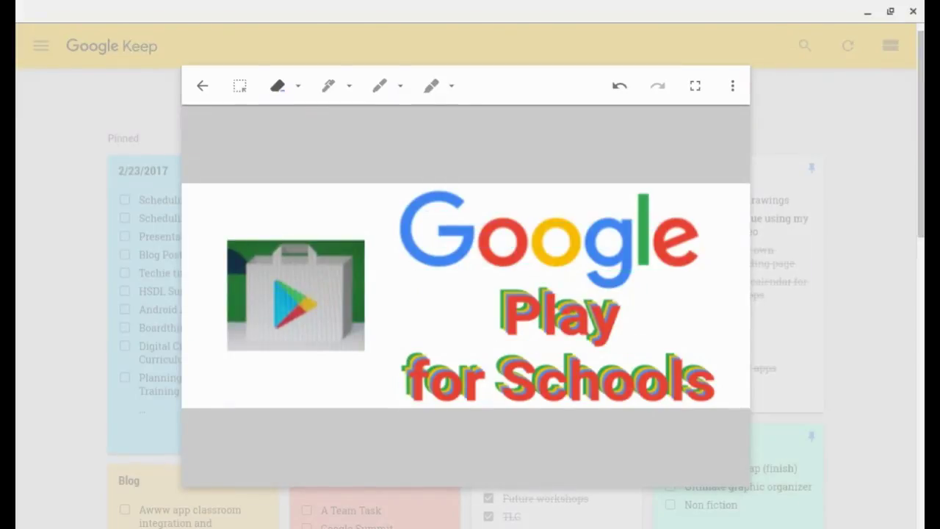
key("Escape")
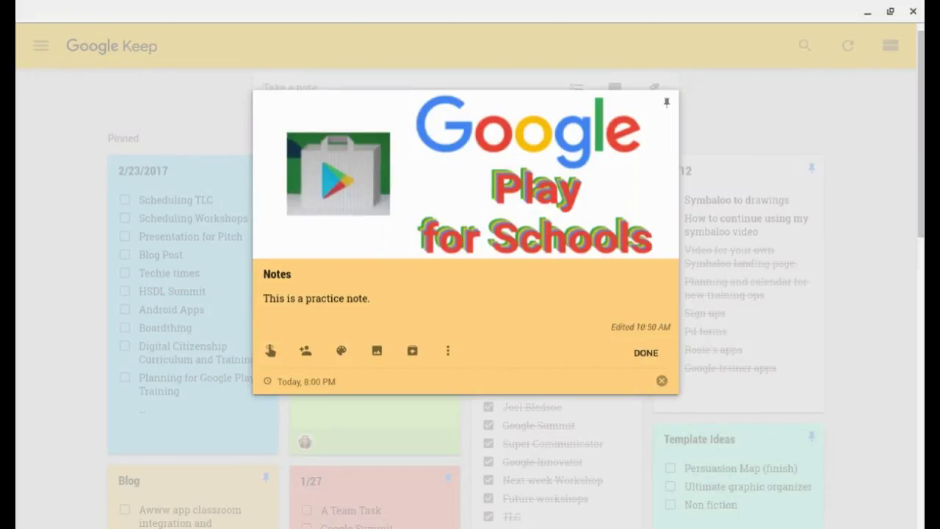
key("Escape")
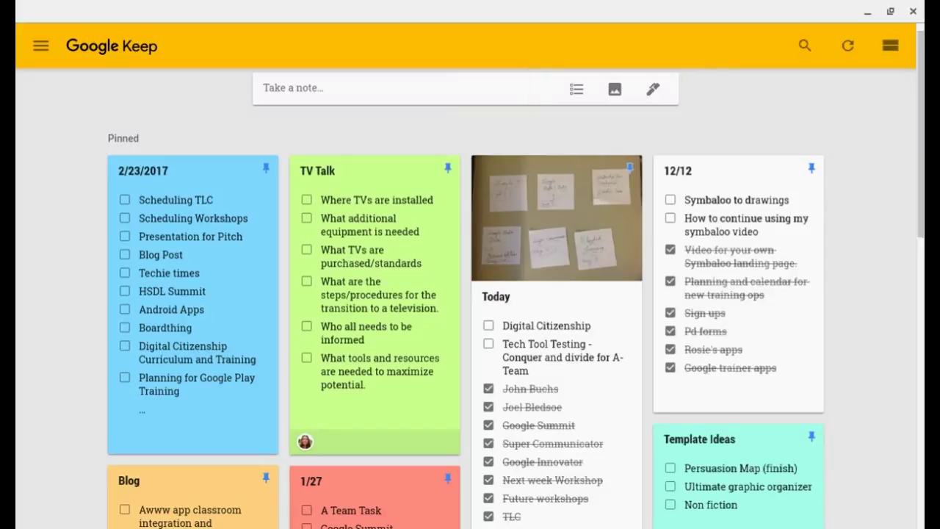
Start a new note titled "checklist"
left_click(268, 88)
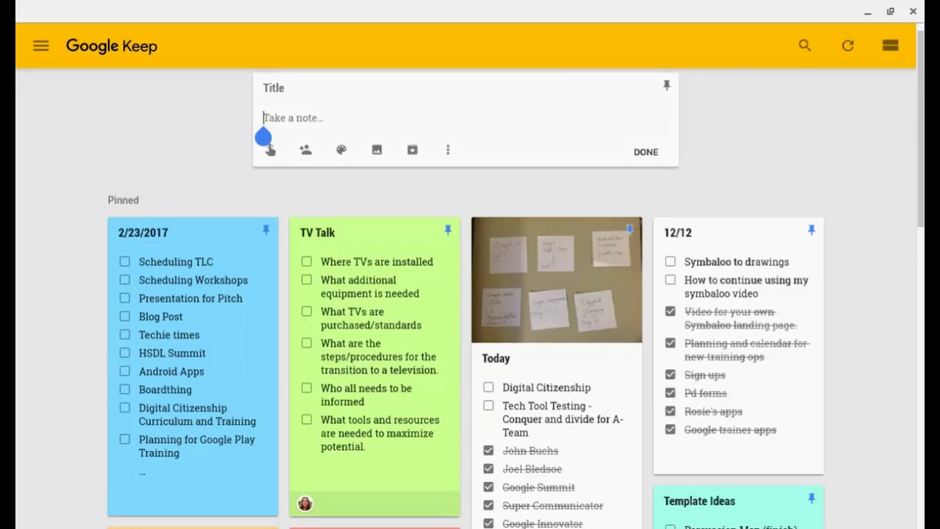
left_click(271, 88)
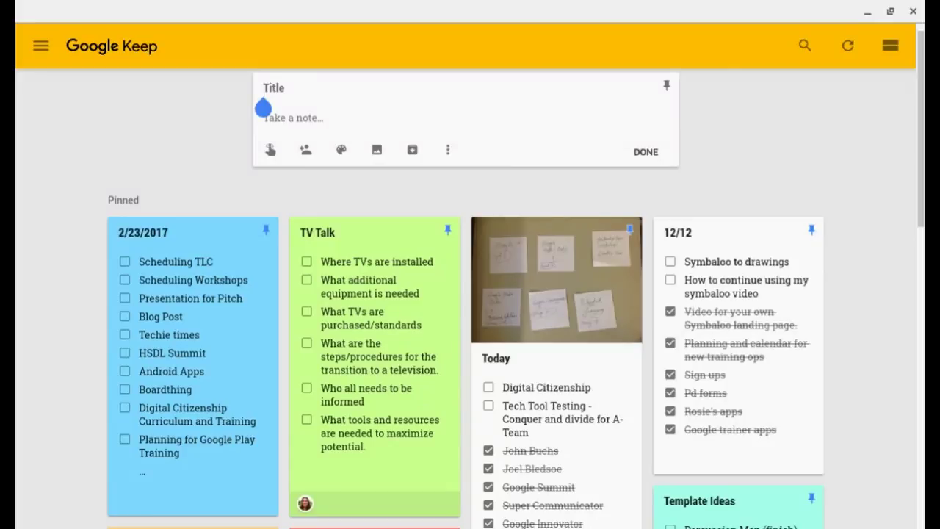
type("checklist")
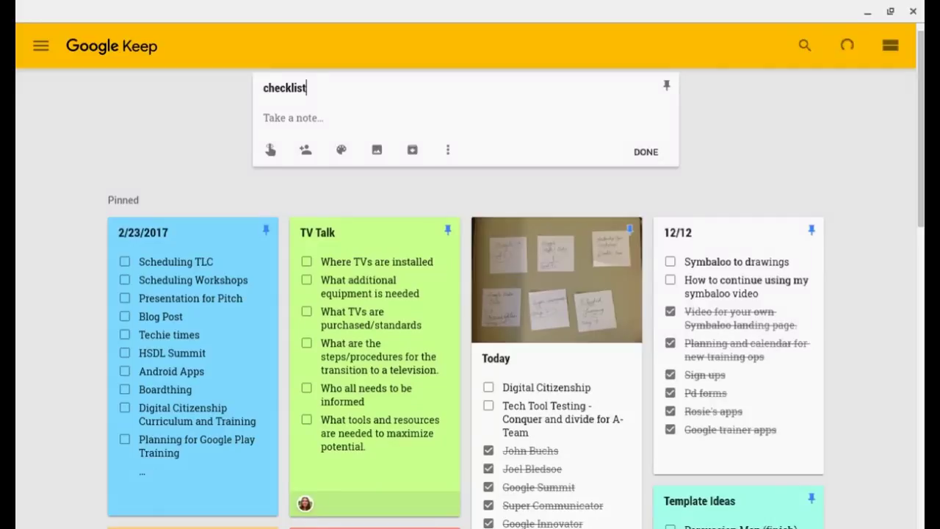
Show checkboxes in the note, add the items Research, Write your introduction and Have a partner overview your paper, and finish the note
left_click(448, 150)
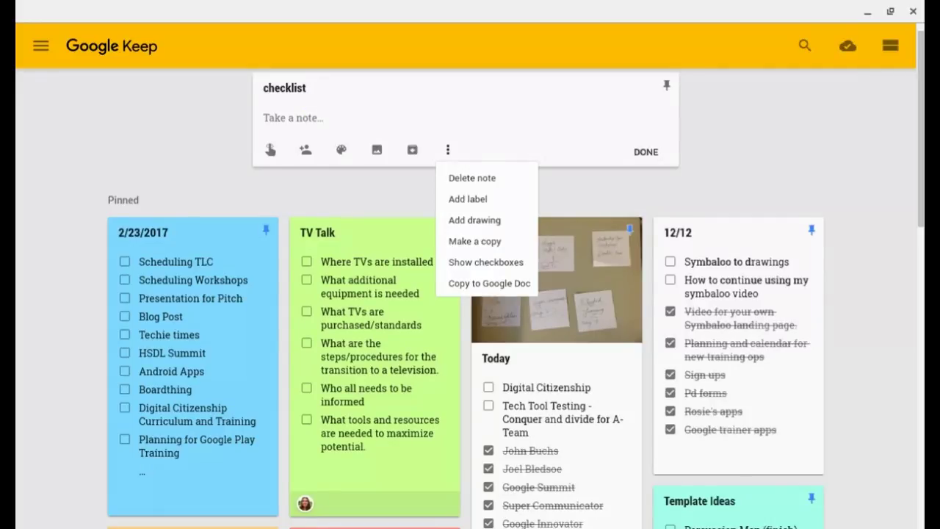
left_click(486, 262)
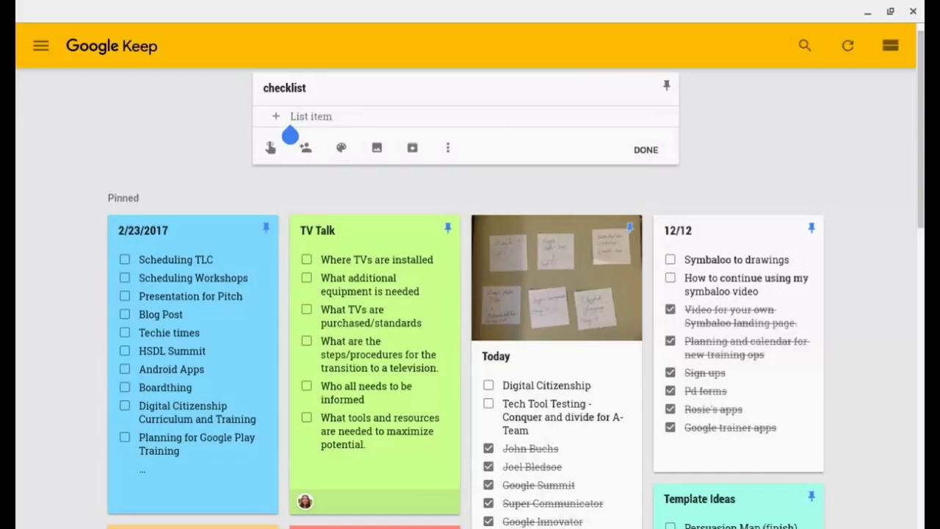
type("Research")
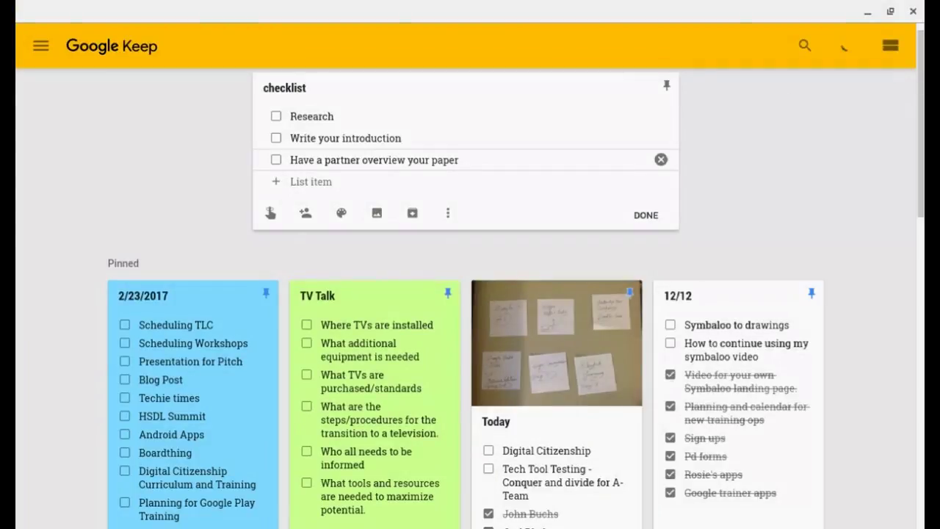
left_click(645, 215)
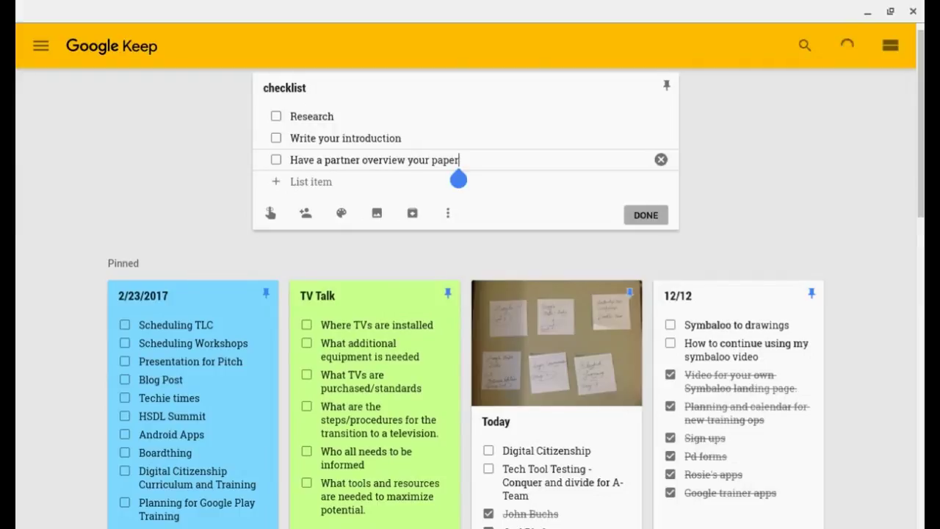
Reopen the checklist note and check off Research and Write your introduction
scroll(470, 293, "down", 9)
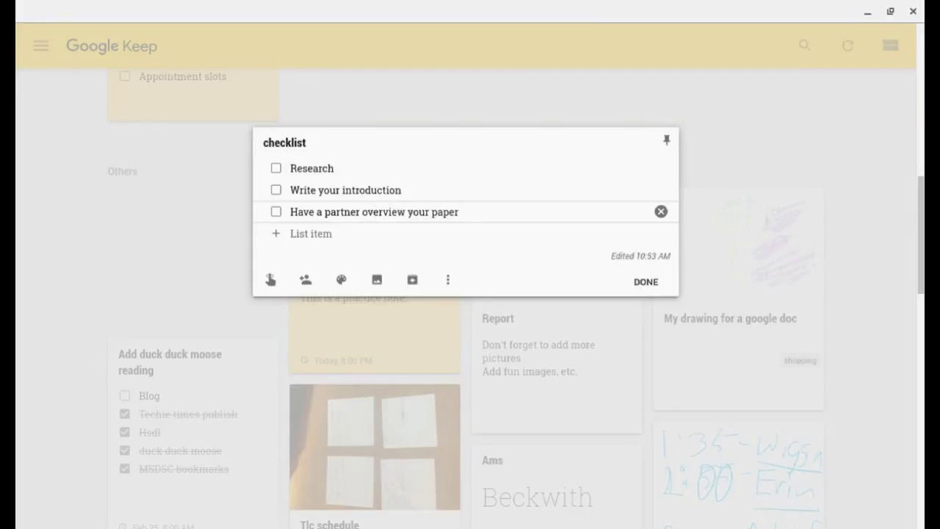
left_click(275, 168)
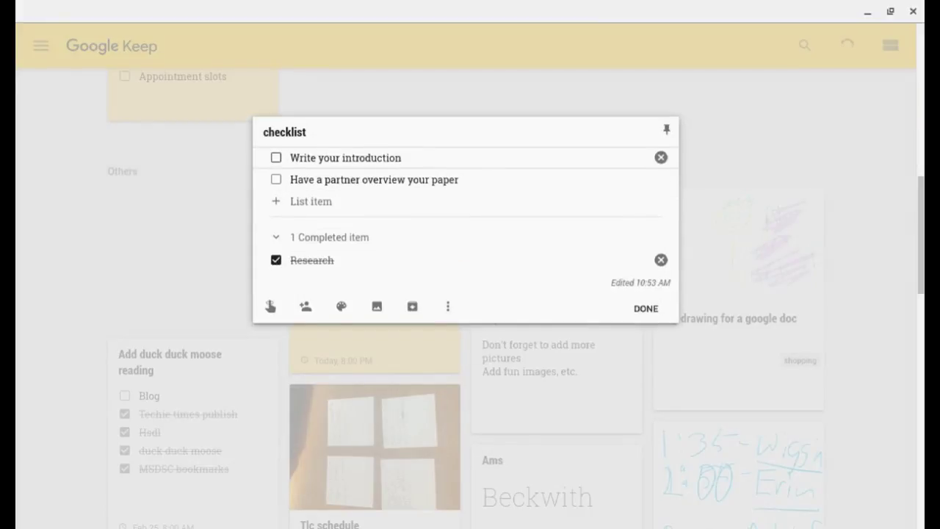
left_click(276, 157)
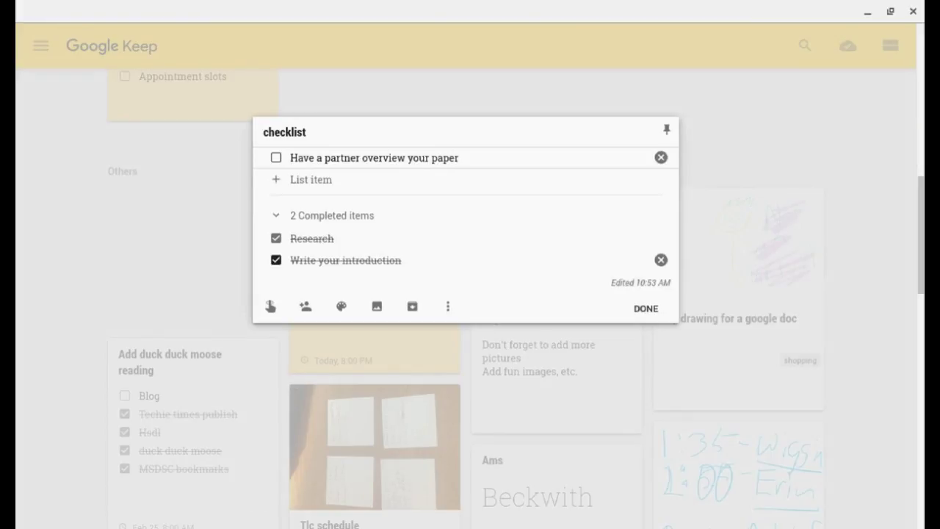
Share the checklist note by entering the collaborator's e-mail, save the sharing and close the note
left_click(305, 306)
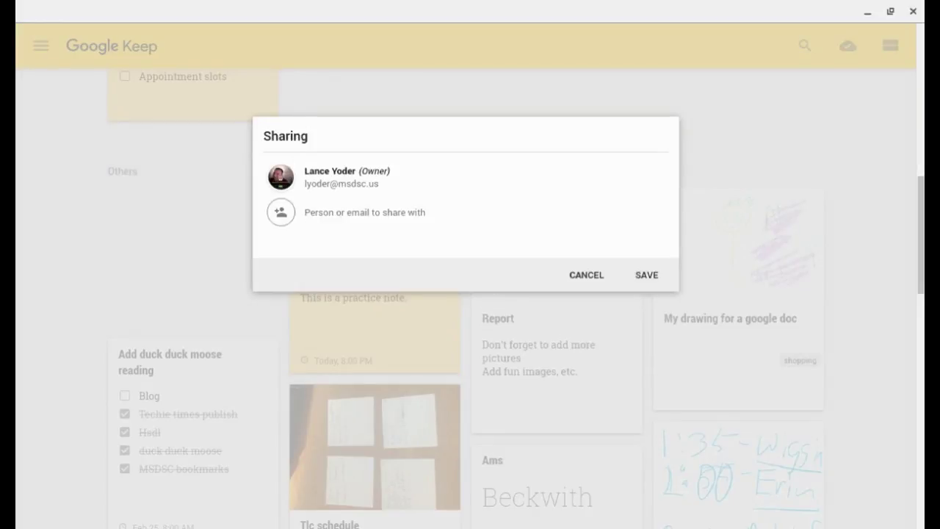
type("edgaged")
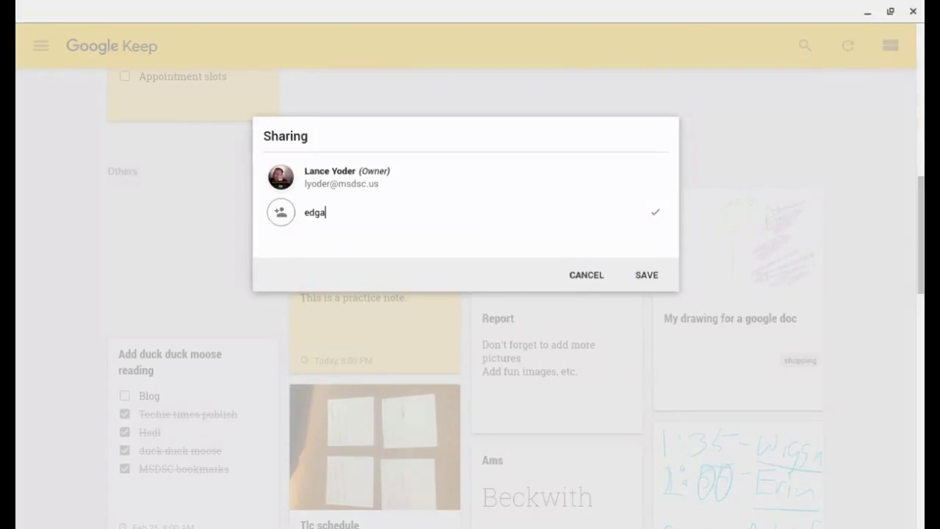
key("Return")
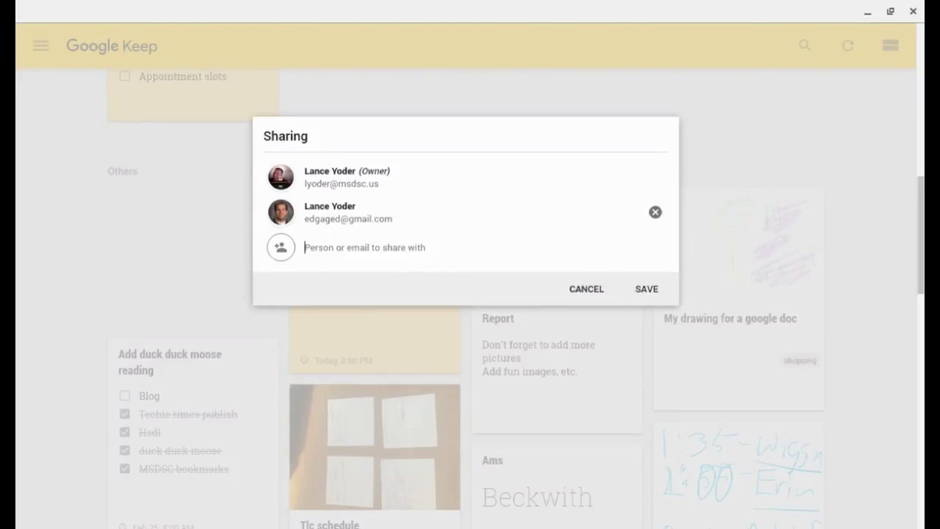
left_click(647, 289)
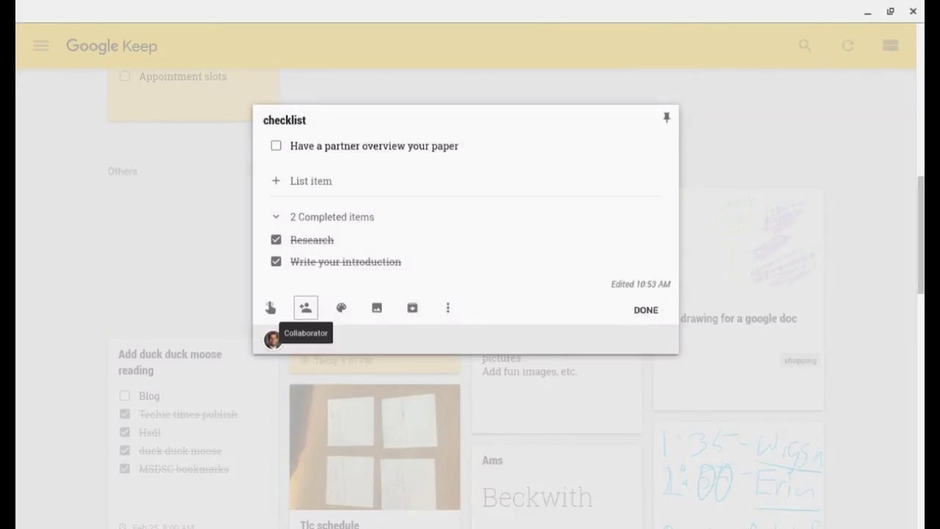
key("Escape")
Start a new note and share it by entering the collaborator's e-mail
scroll(470, 294, "up", 3)
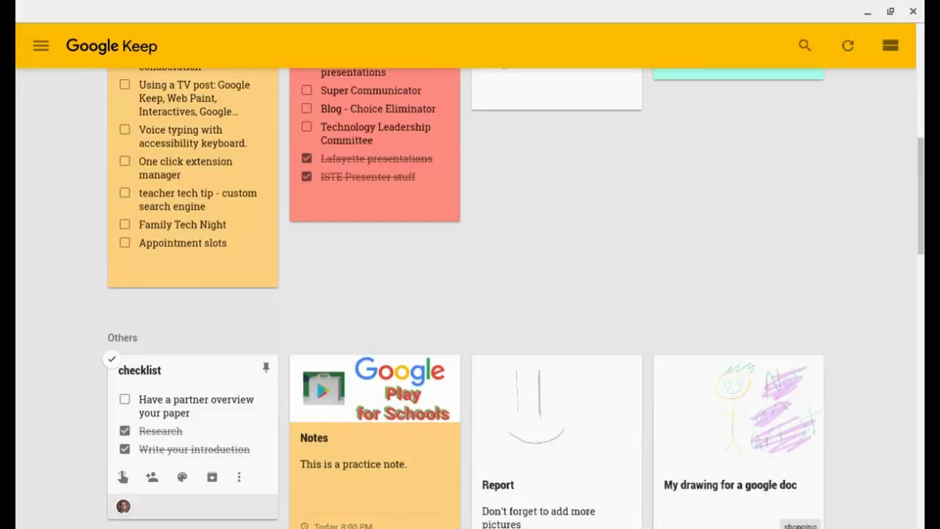
scroll(471, 294, "up", 6)
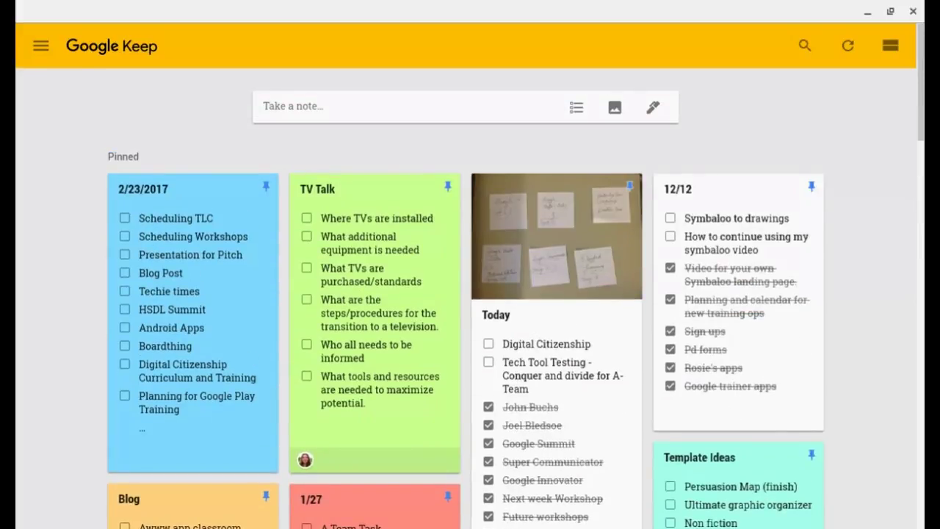
left_click(293, 106)
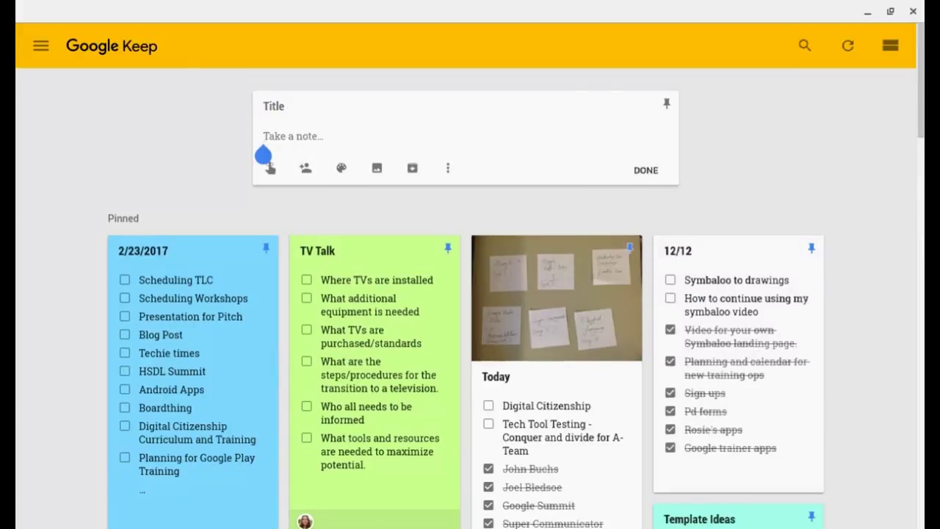
left_click(306, 168)
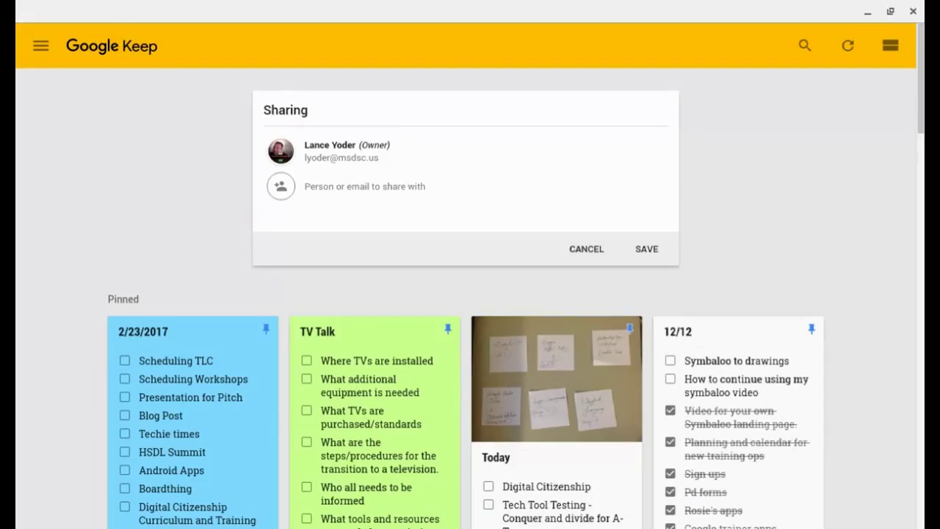
type("edgaged")
key("Return")
key("Return")
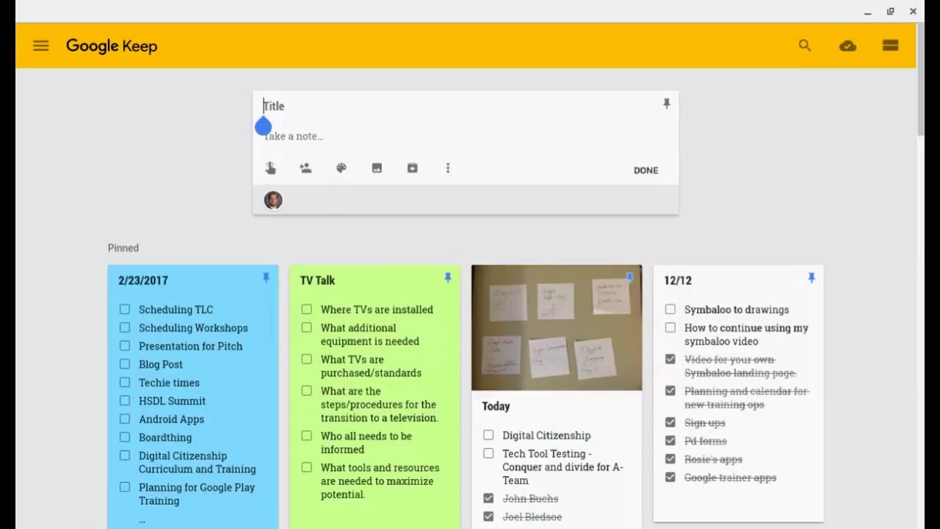
Title the new shared note "Research" and add a drawing to it
type("Research")
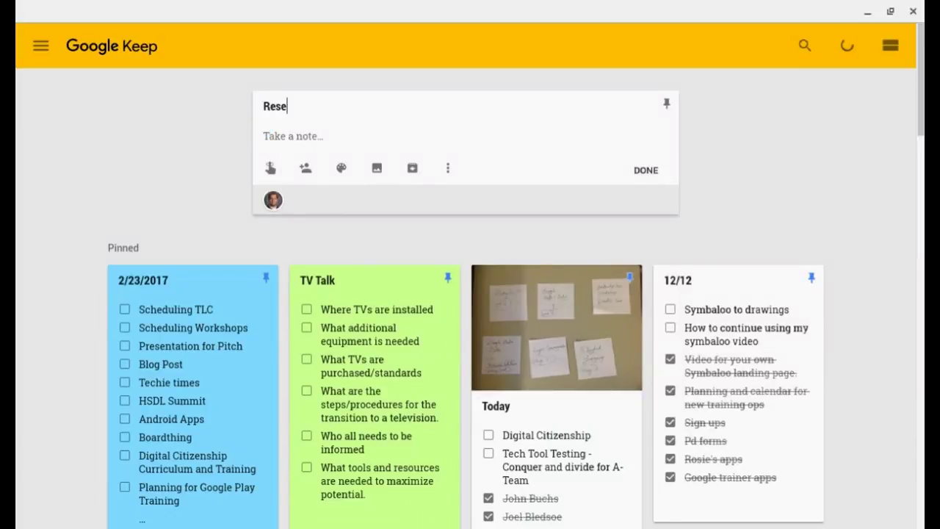
left_click(265, 136)
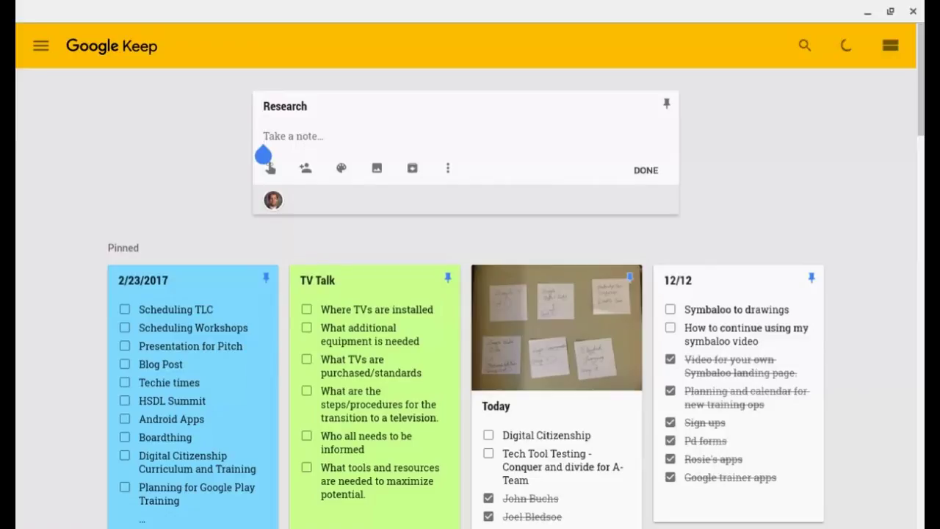
left_click(448, 168)
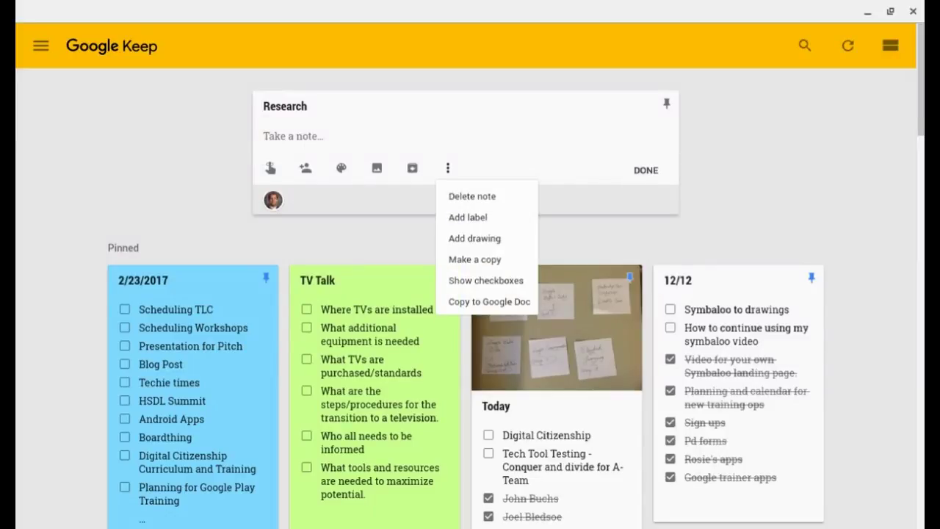
left_click(475, 238)
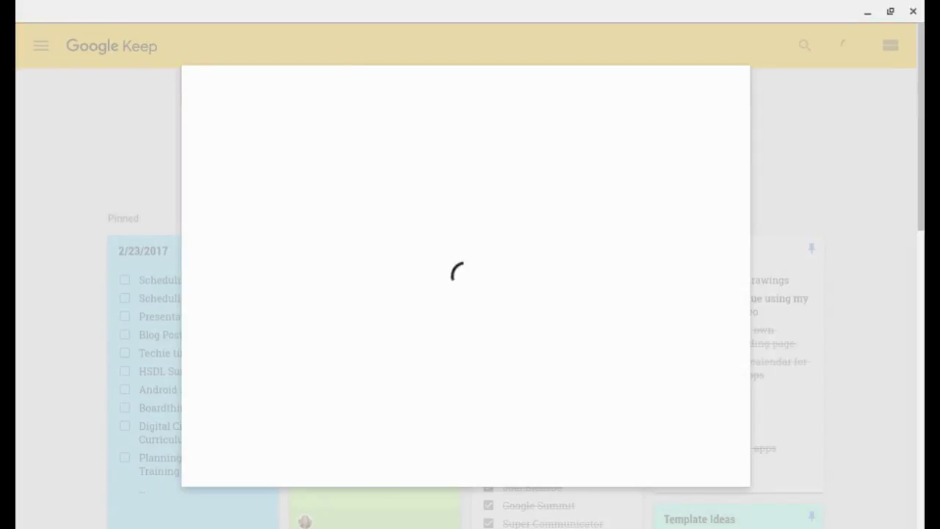
Handwrite "This" across the upper part of the drawing with the light-blue highlighter
mouse_move(256, 138)
left_mouse_down()
mouse_move(256, 231)
mouse_move(246, 207)
left_mouse_up()
mouse_move(213, 139)
left_mouse_down()
mouse_move(305, 131)
mouse_move(366, 219)
left_mouse_up()
left_click_drag(372, 149, 387, 215)
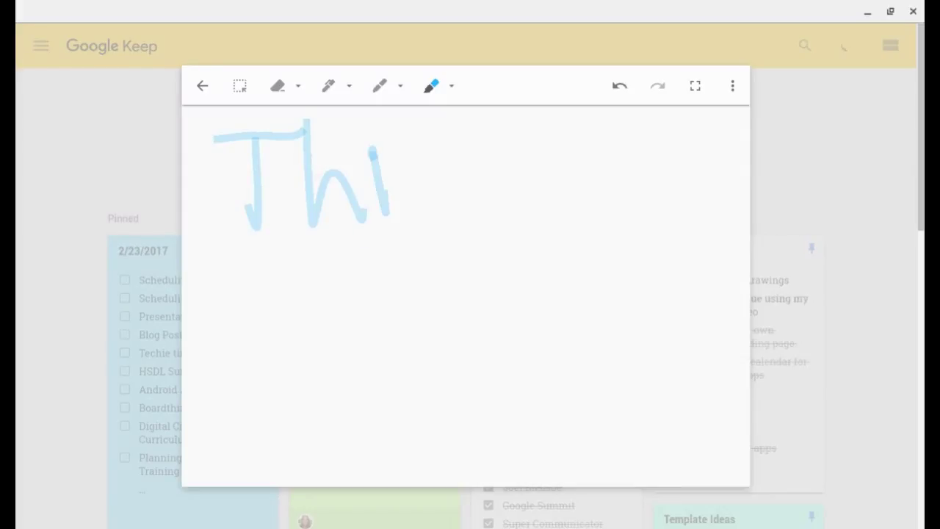
left_click_drag(443, 151, 407, 224)
Handwrite "is important" with the thin green pen, placing "is" beside "This" and "important" on the line below
left_click(328, 85)
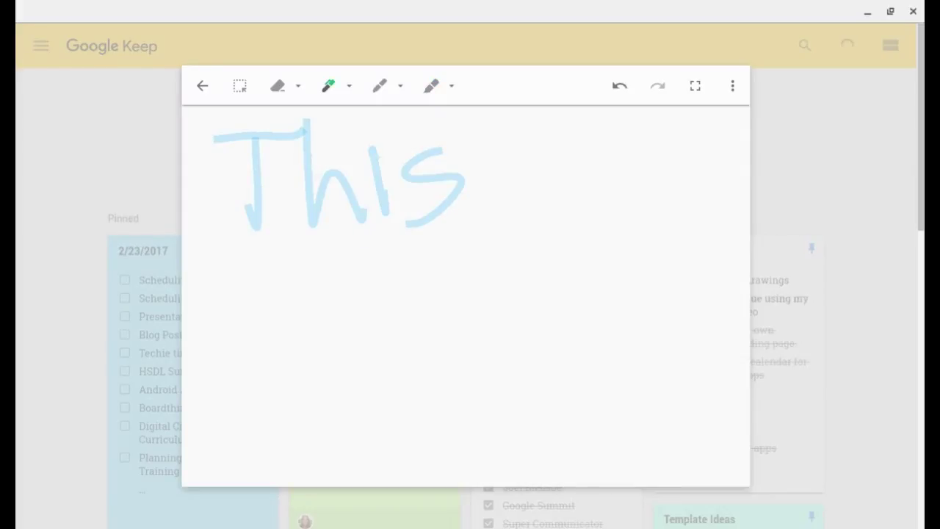
left_click_drag(530, 166, 530, 226)
left_click_drag(525, 119, 523, 131)
left_click_drag(602, 153, 577, 234)
left_click_drag(211, 254, 210, 294)
left_click_drag(211, 329, 212, 373)
mouse_move(241, 364)
left_mouse_down()
mouse_move(266, 339)
mouse_move(297, 356)
left_mouse_up()
mouse_move(319, 316)
left_mouse_down()
mouse_move(323, 399)
mouse_move(320, 357)
left_mouse_up()
mouse_move(407, 305)
left_mouse_down()
mouse_move(389, 350)
mouse_move(408, 307)
left_mouse_up()
mouse_move(439, 316)
left_mouse_down()
mouse_move(441, 346)
mouse_move(482, 301)
left_mouse_up()
left_click_drag(503, 269, 514, 351)
left_click_drag(492, 310, 533, 309)
mouse_move(564, 308)
left_mouse_down()
mouse_move(536, 342)
mouse_move(574, 347)
left_mouse_up()
left_click_drag(598, 350, 636, 352)
left_click_drag(657, 249, 671, 339)
left_click_drag(639, 291, 698, 289)
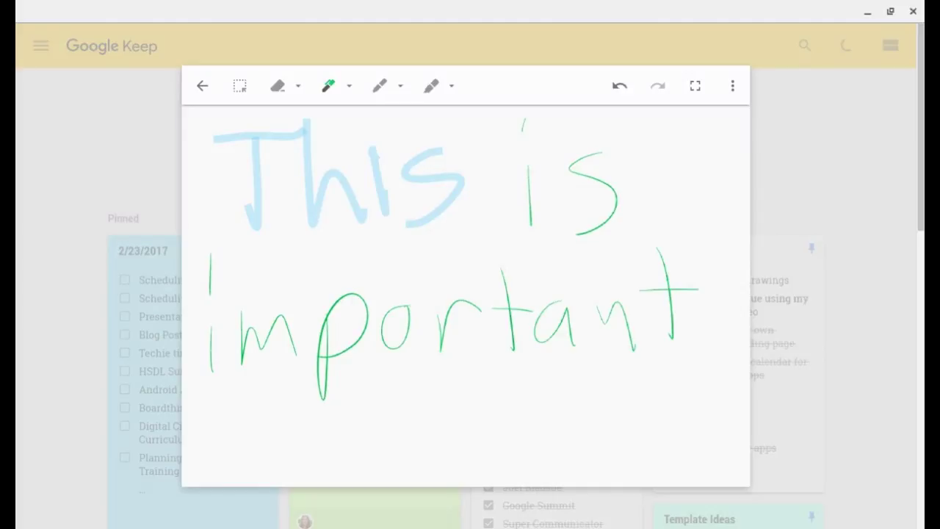
left_click_drag(712, 343, 711, 351)
Select the handwritten word "important" and move it slightly down in the drawing
left_click(240, 85)
mouse_move(215, 420)
left_mouse_down()
mouse_move(354, 266)
mouse_move(695, 252)
left_mouse_up()
mouse_move(208, 447)
left_mouse_down()
mouse_move(215, 287)
mouse_move(475, 247)
mouse_move(644, 267)
mouse_move(692, 285)
mouse_move(692, 267)
left_mouse_up()
mouse_move(451, 324)
left_mouse_down()
mouse_move(450, 413)
mouse_move(428, 386)
mouse_move(469, 382)
mouse_move(437, 363)
mouse_move(460, 368)
left_mouse_up()
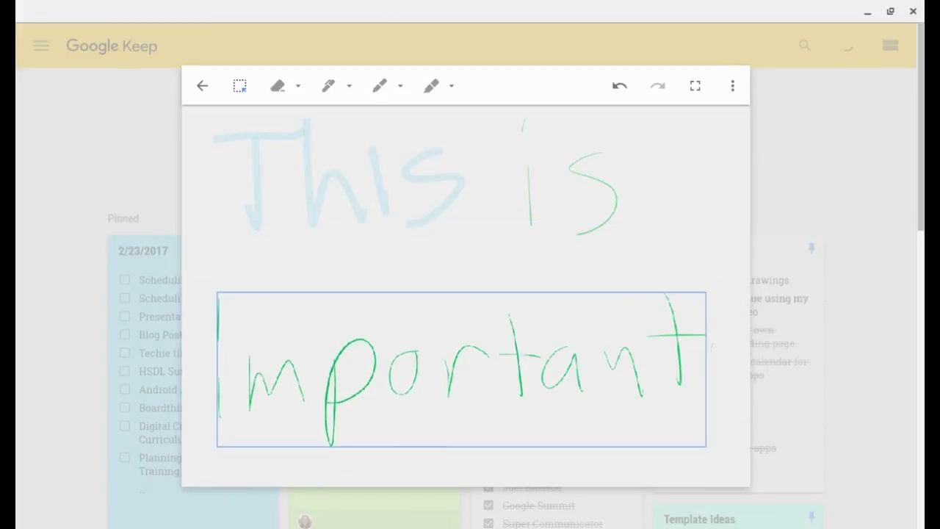
Select the handwritten word "is", move it farther from "This" and deselect it
left_click_drag(496, 132, 669, 243)
mouse_move(571, 193)
left_mouse_down()
mouse_move(622, 234)
mouse_move(566, 208)
left_mouse_up()
left_click_drag(497, 124, 680, 286)
left_click_drag(565, 185, 625, 186)
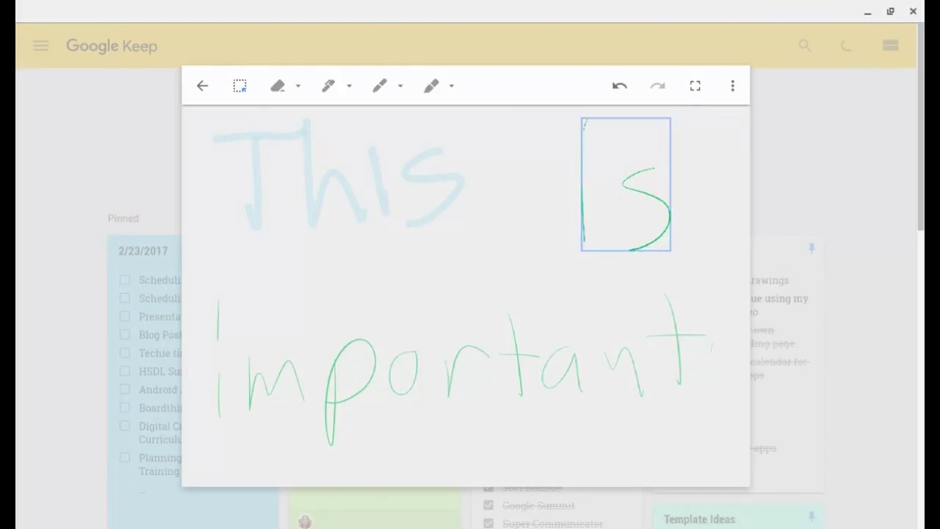
key("Escape")
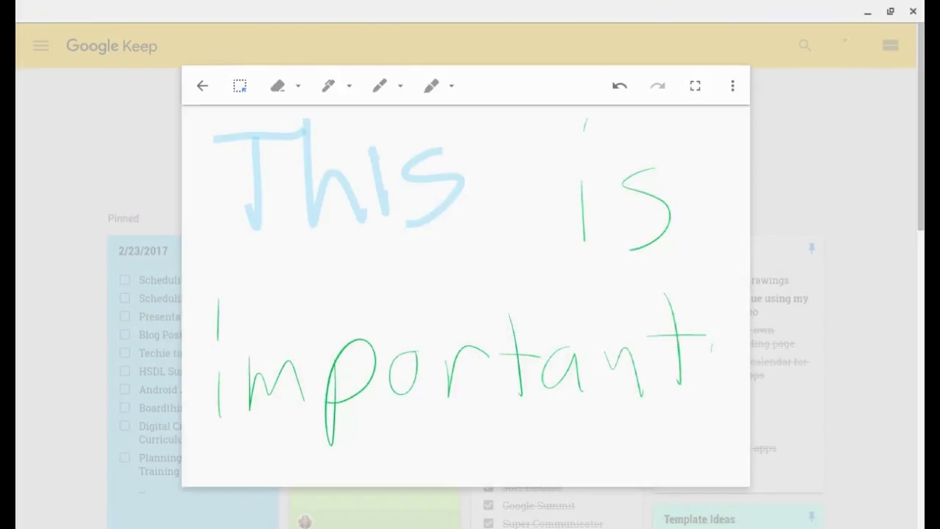
Handwrite a word in thick red cursive between "This" and "important", and switch to the selection tool
mouse_move(321, 254)
left_mouse_down()
mouse_move(357, 286)
mouse_move(525, 279)
mouse_move(624, 304)
left_mouse_up()
left_click_drag(488, 236, 488, 252)
left_click(240, 86)
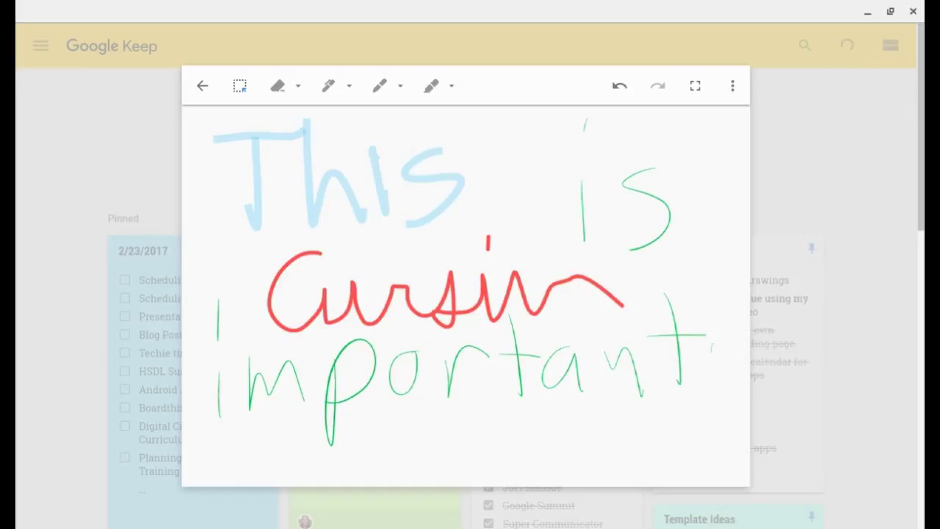
Select the red cursive word in the drawing and move it slightly up, farther from "important"
left_click(446, 319)
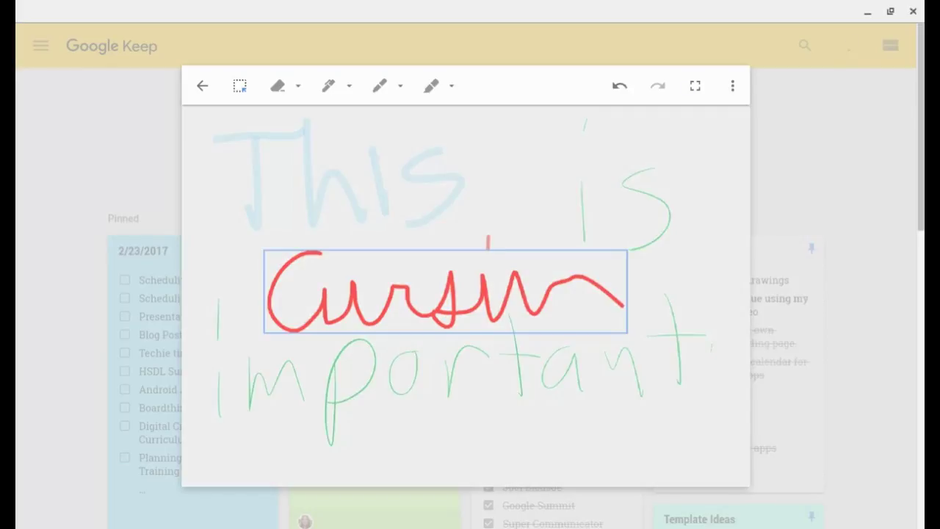
mouse_move(446, 292)
left_mouse_down()
mouse_move(632, 288)
mouse_move(408, 314)
mouse_move(461, 262)
mouse_move(468, 266)
mouse_move(456, 276)
left_mouse_up()
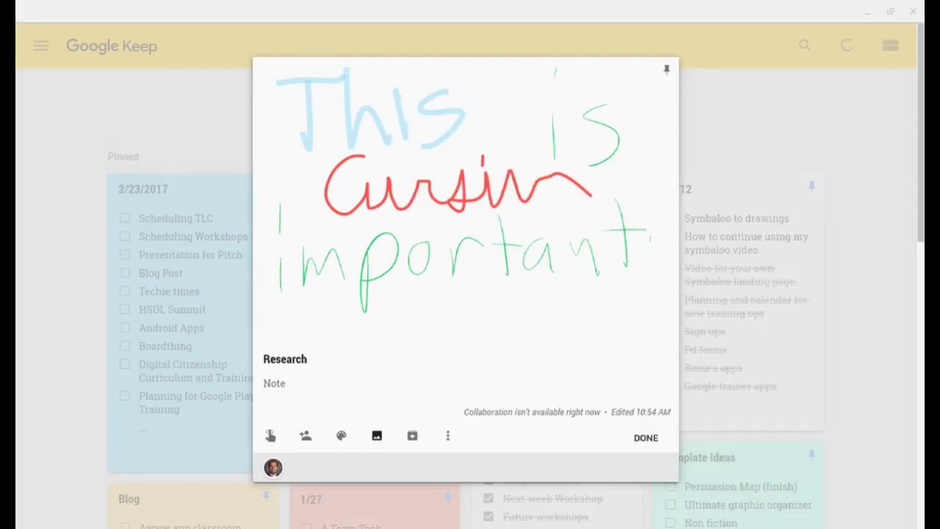
Add the Google 101 workshop flyer image from Downloads to the Research note and open the image for annotation
left_click(377, 435)
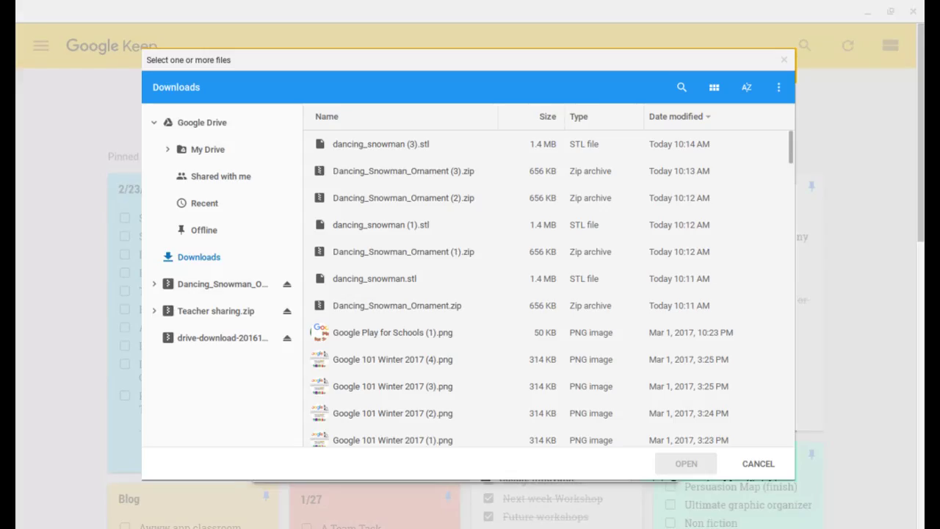
key("Escape")
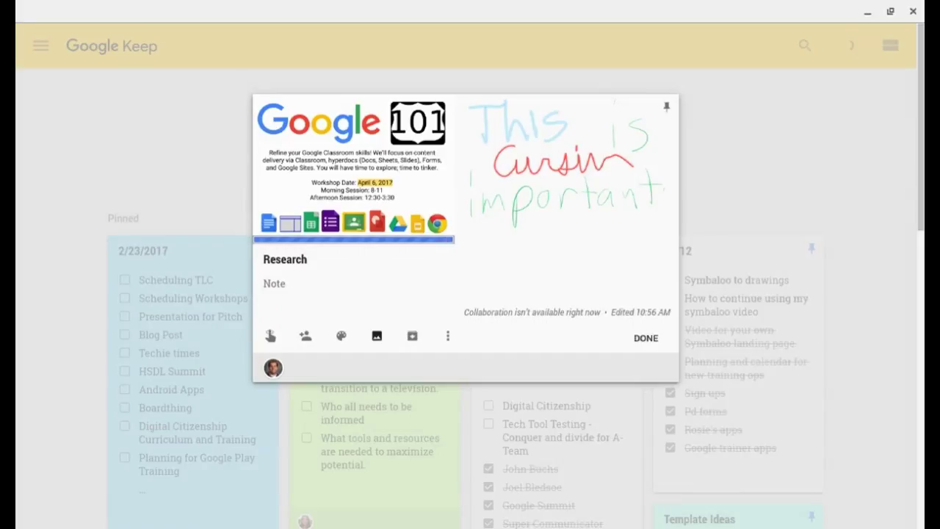
left_click(352, 169)
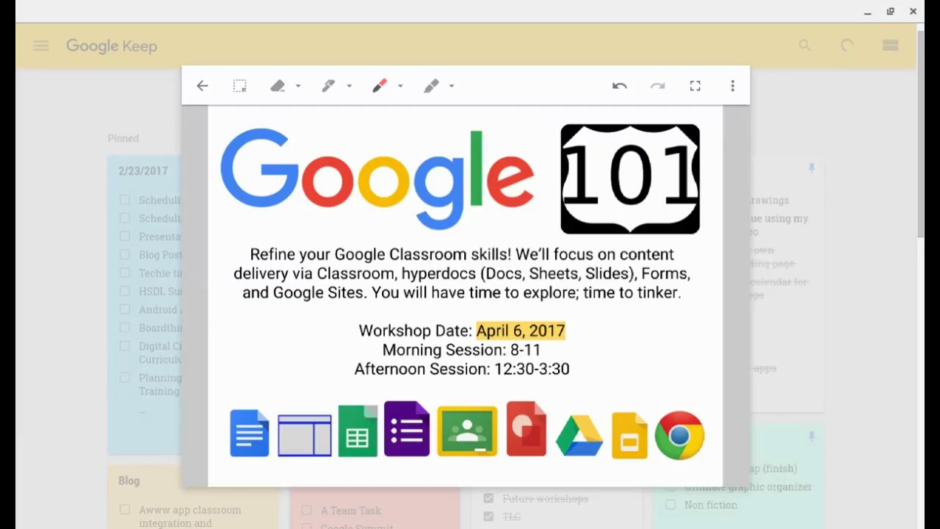
Circle "Workshop" with the red pen and highlight "Google Classroom skills" in blue on the Google 101 image
mouse_move(408, 306)
left_mouse_down()
mouse_move(338, 320)
mouse_move(430, 309)
mouse_move(393, 304)
left_mouse_up()
left_click(431, 86)
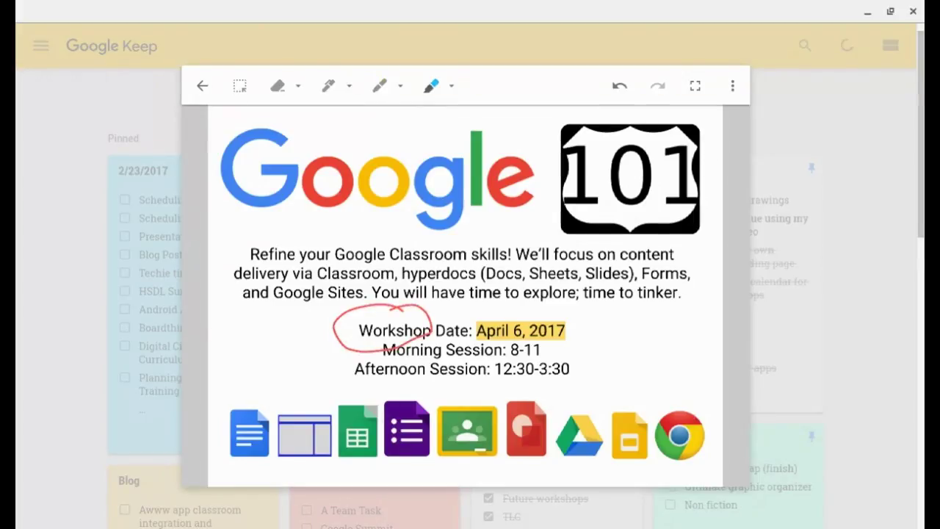
left_click_drag(493, 254, 332, 248)
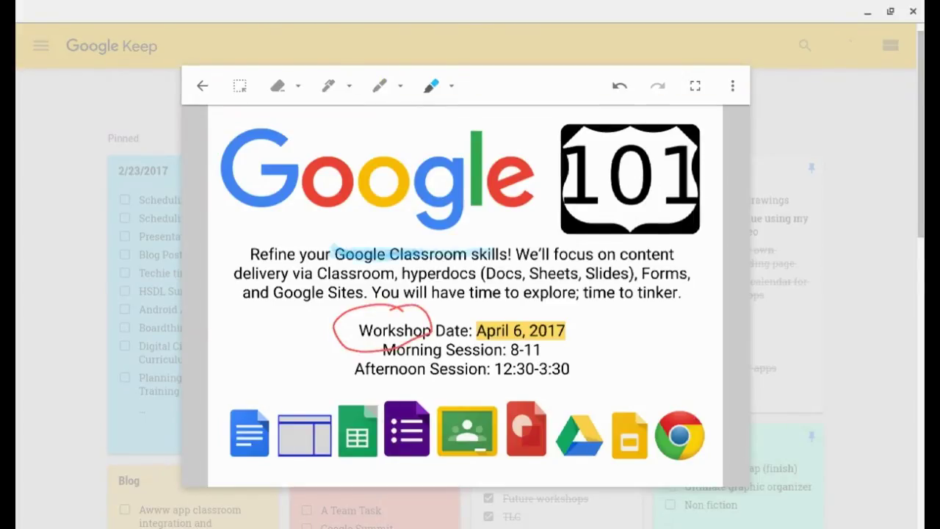
Highlight "We'll focus on" in purple on the Google 101 image, and close the image and its note
left_click(451, 86)
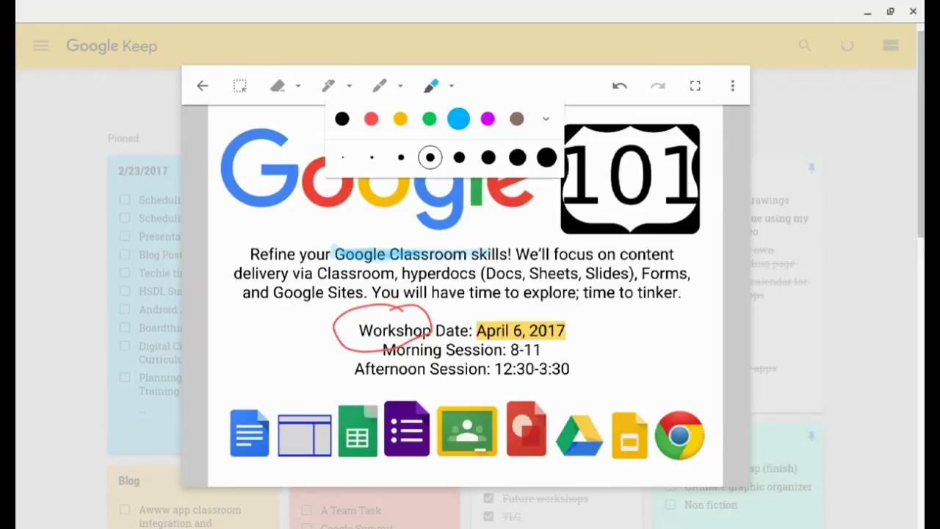
left_click(488, 118)
left_click_drag(517, 253, 629, 254)
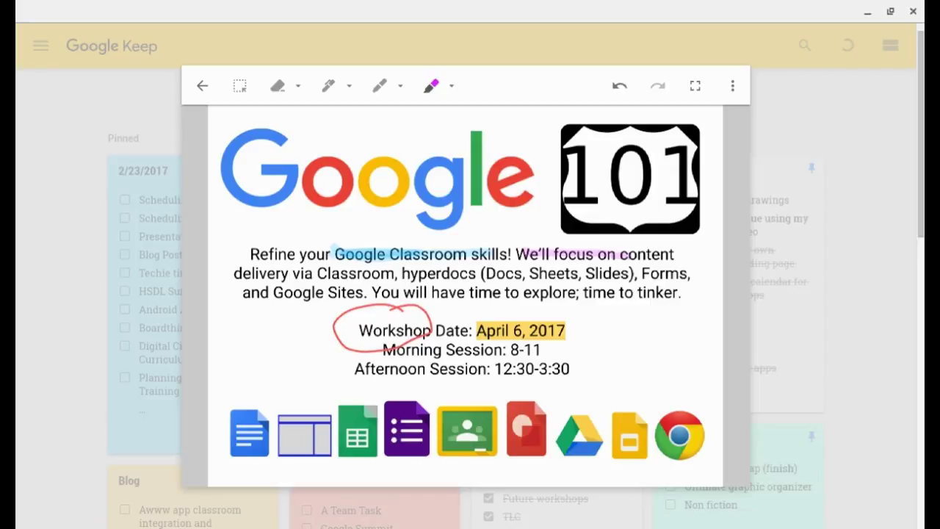
key("Escape")
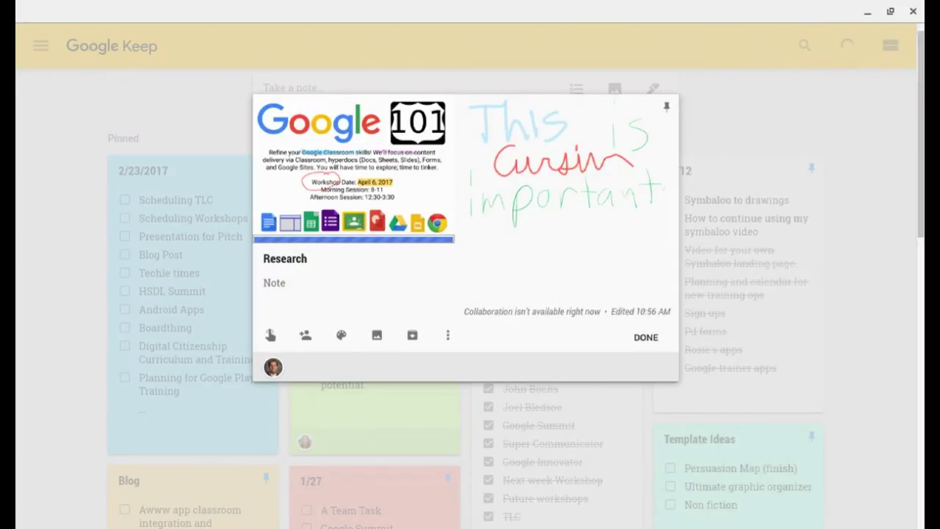
key("Escape")
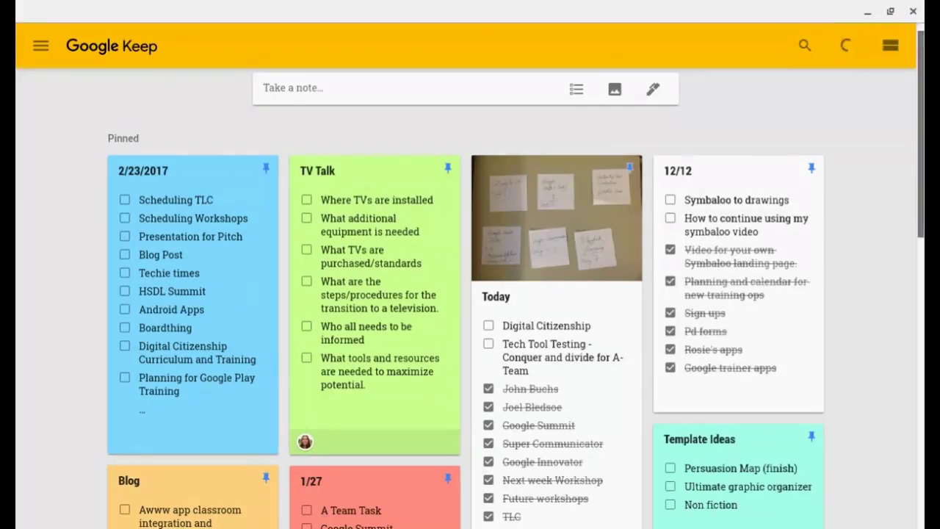
Reopen the Research note among the unpinned notes and set its background colour to yellow
scroll(470, 293, "down", 6)
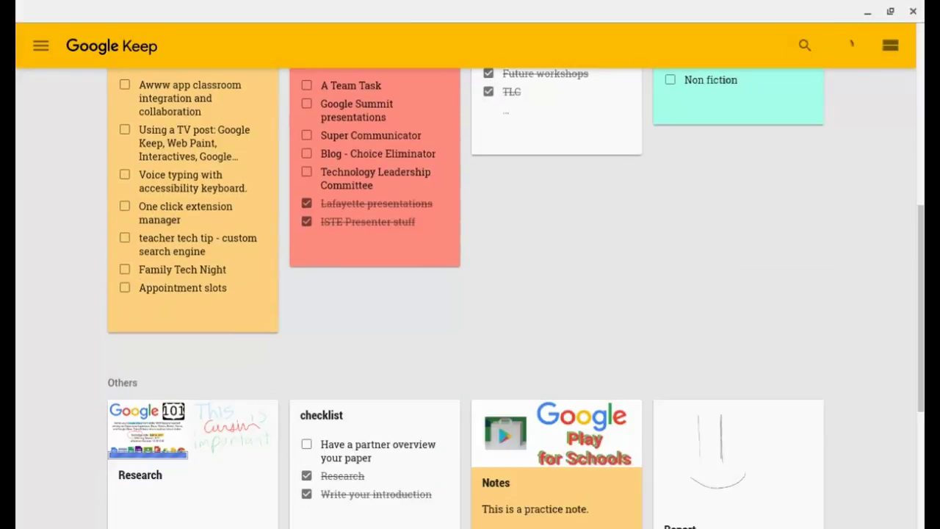
left_click(158, 456)
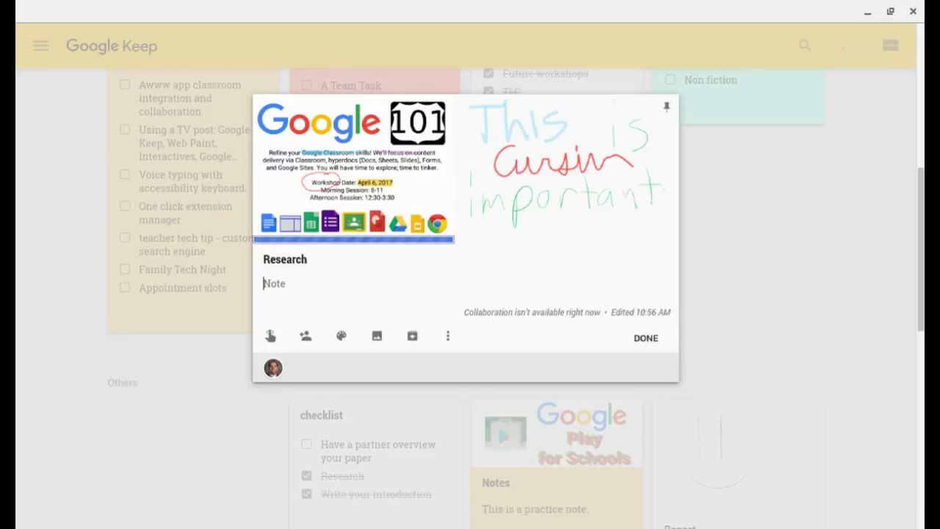
mouse_move(341, 336)
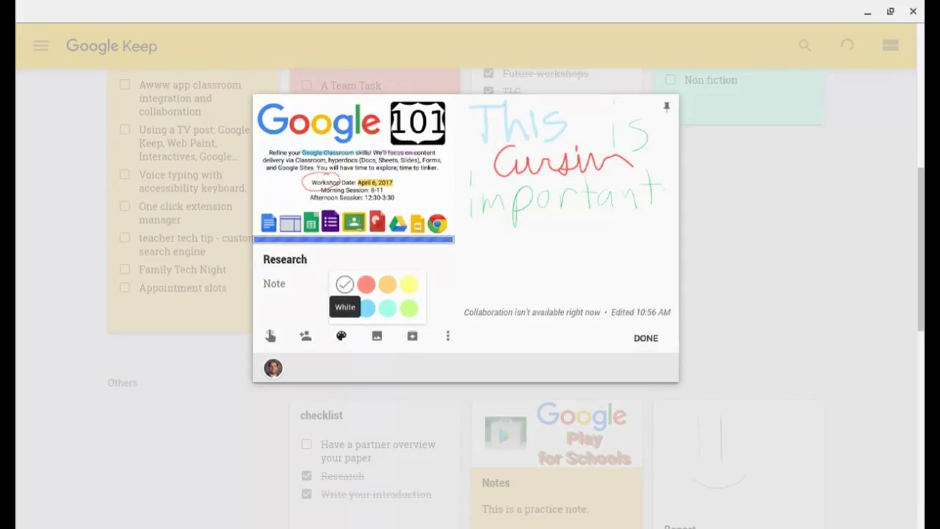
left_click(408, 284)
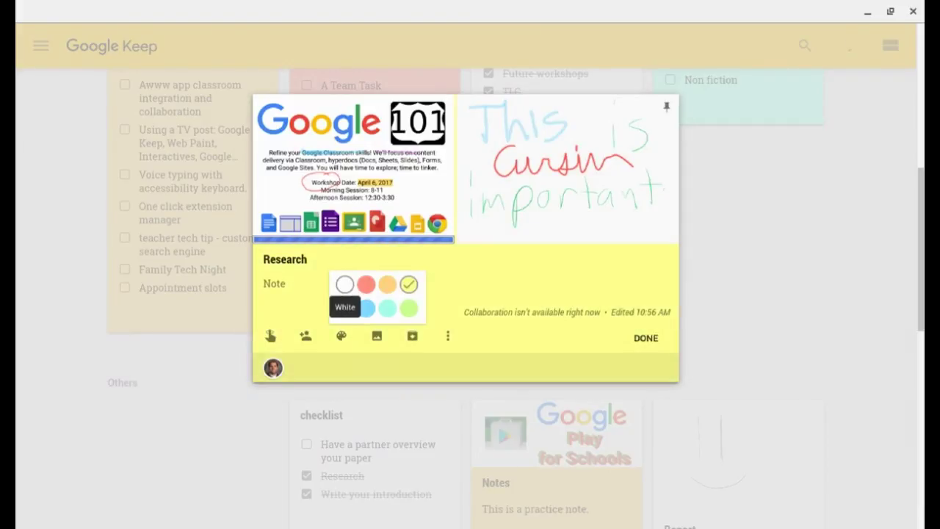
Create the label "Research" on the yellow Research note and close the note
left_click(447, 336)
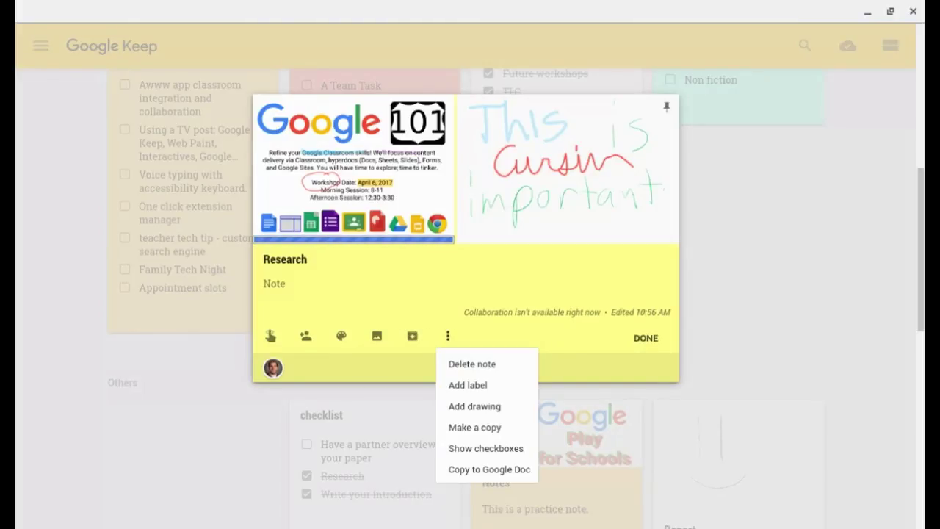
left_click(468, 384)
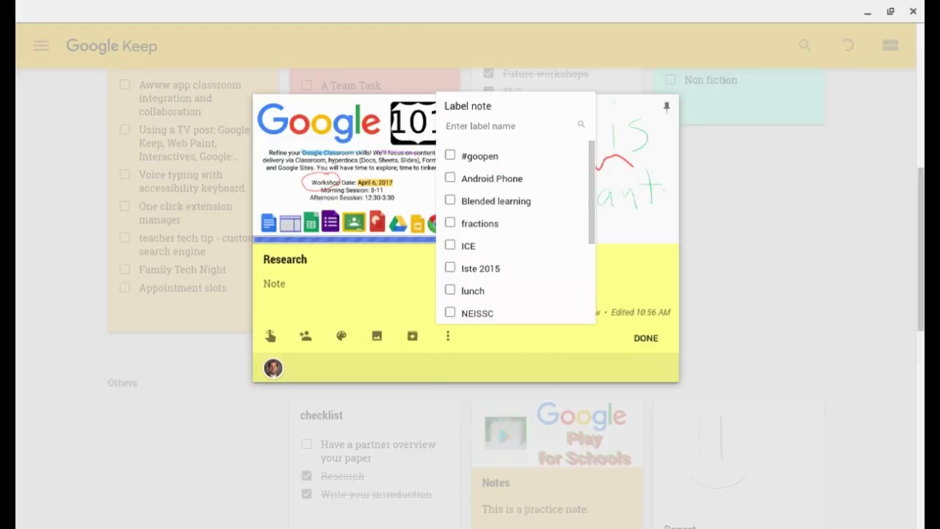
type("Research")
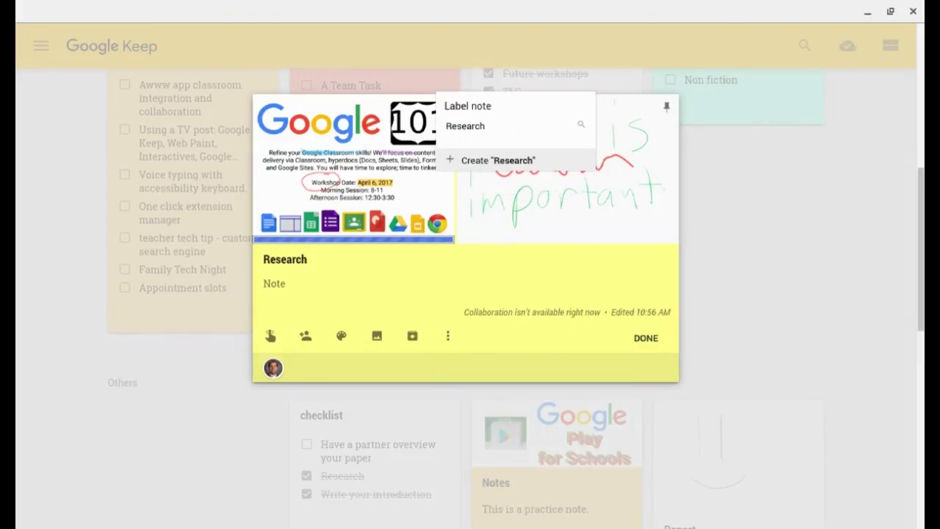
key("Down")
key("Return")
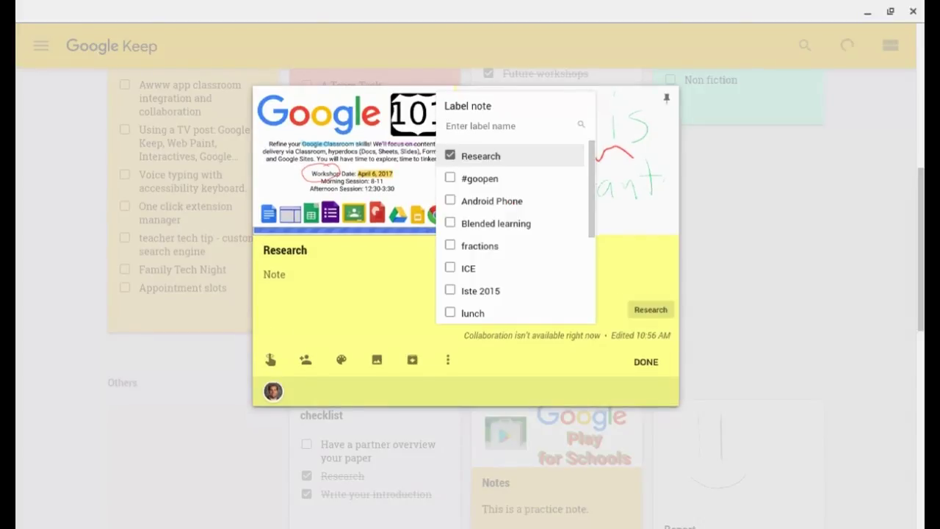
key("Escape")
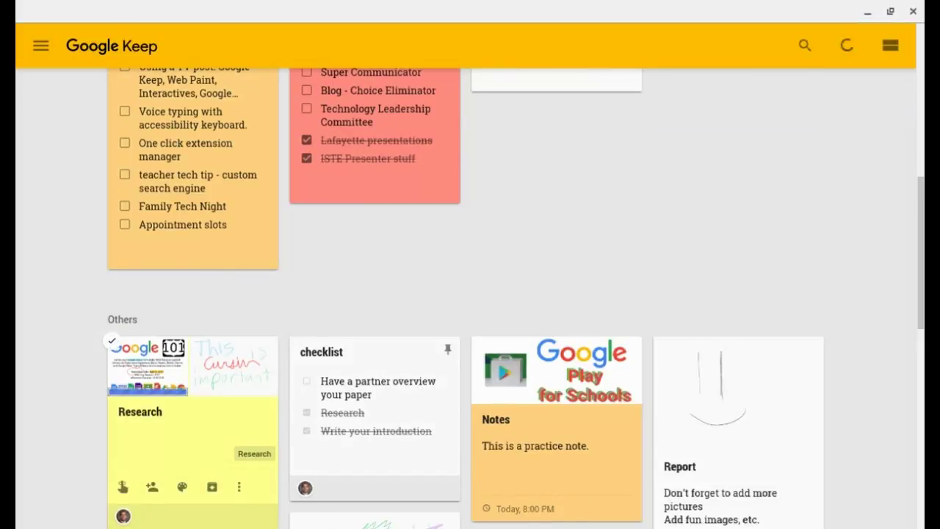
Open the "checklist" note, assign it the existing label "Research" and close the note
left_click(343, 412)
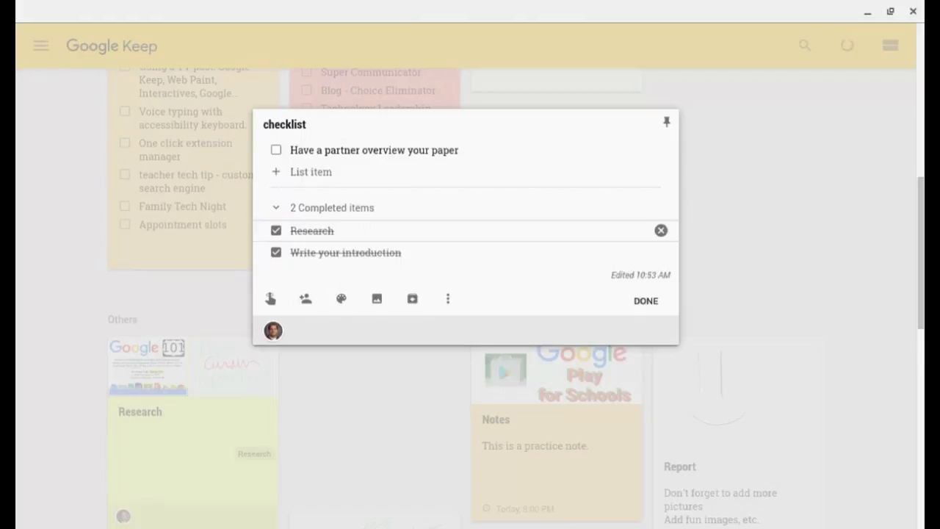
left_click(448, 299)
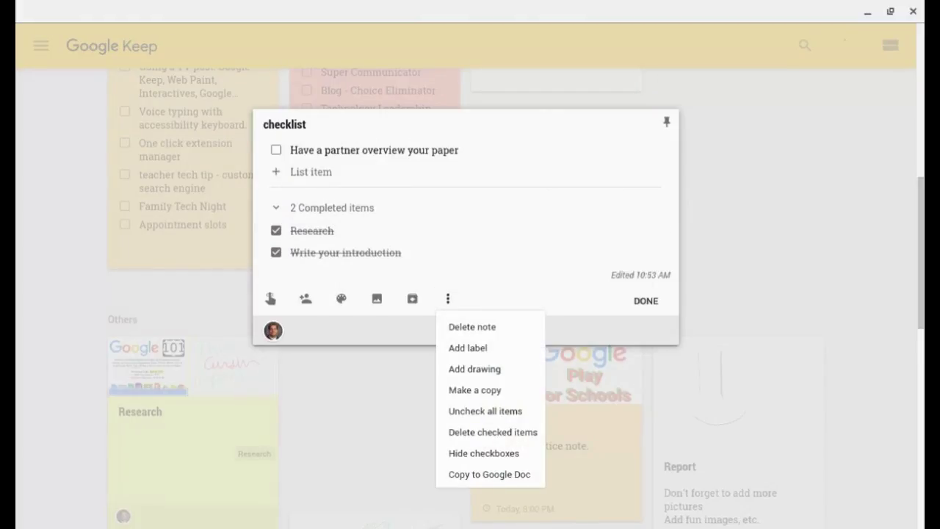
left_click(467, 347)
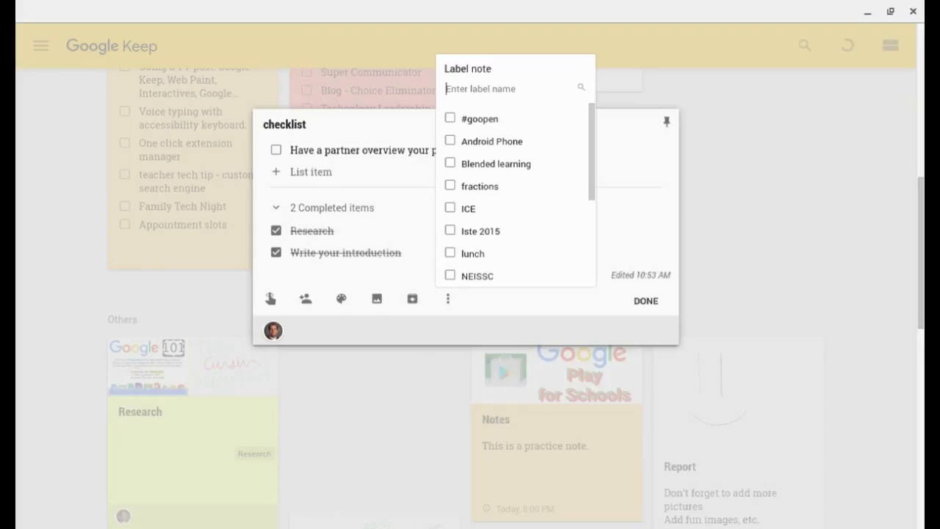
type("Rea")
key("BackSpace")
key("Return")
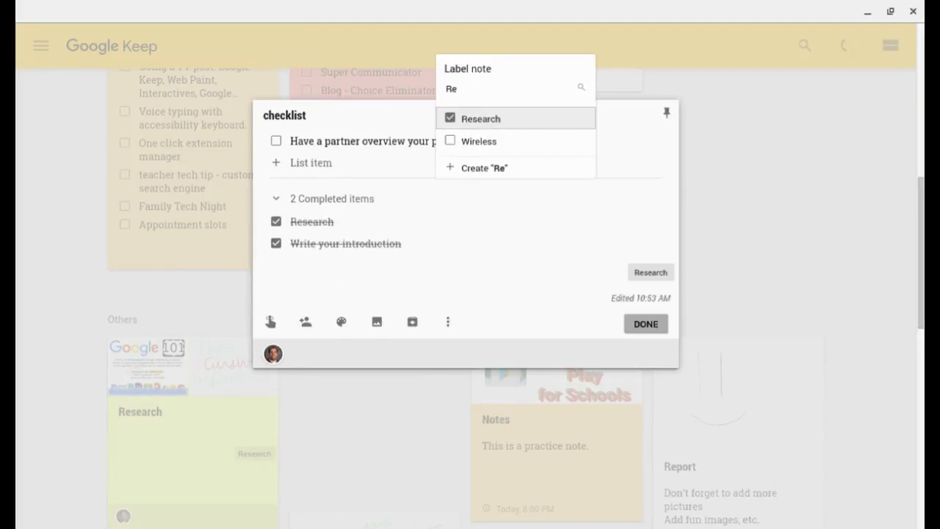
key("Escape")
Show only the notes labelled "Research" and look through the list of labels
scroll(471, 294, "down", 2)
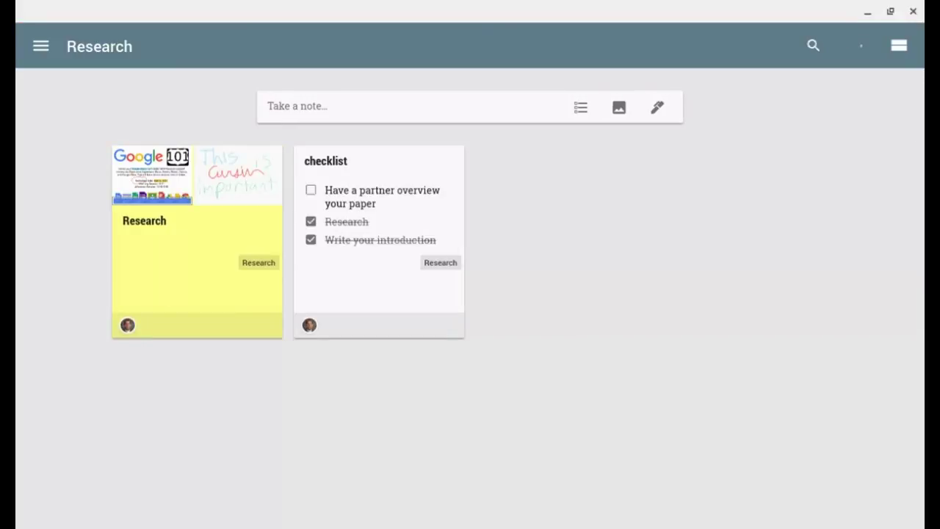
left_click(40, 46)
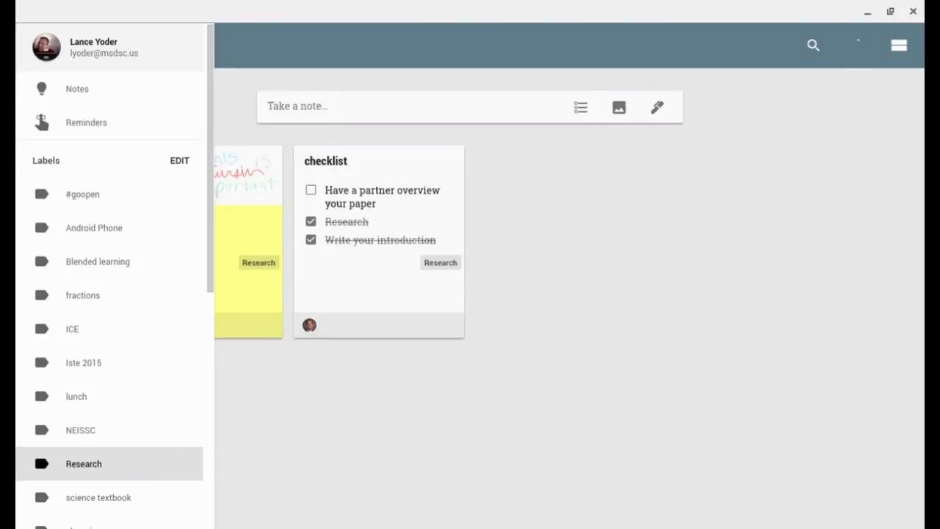
scroll(110, 294, "down", 2)
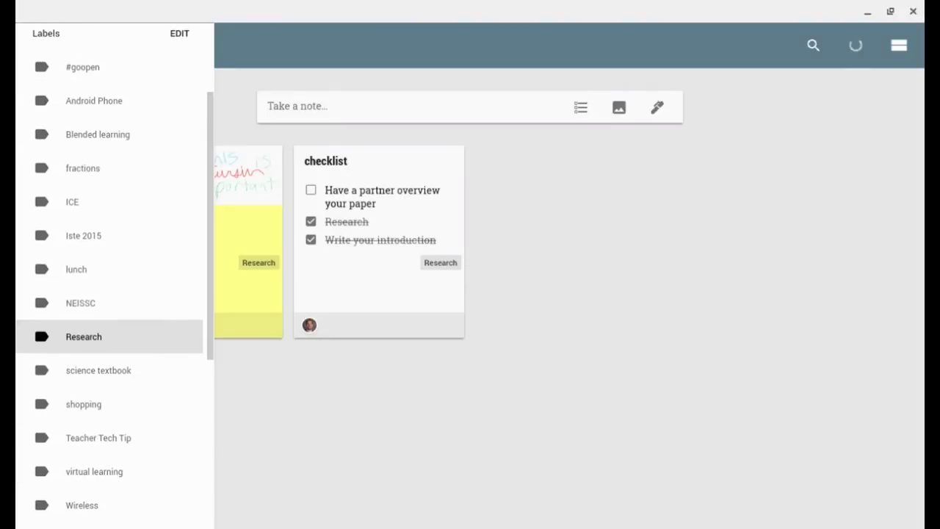
left_click(84, 337)
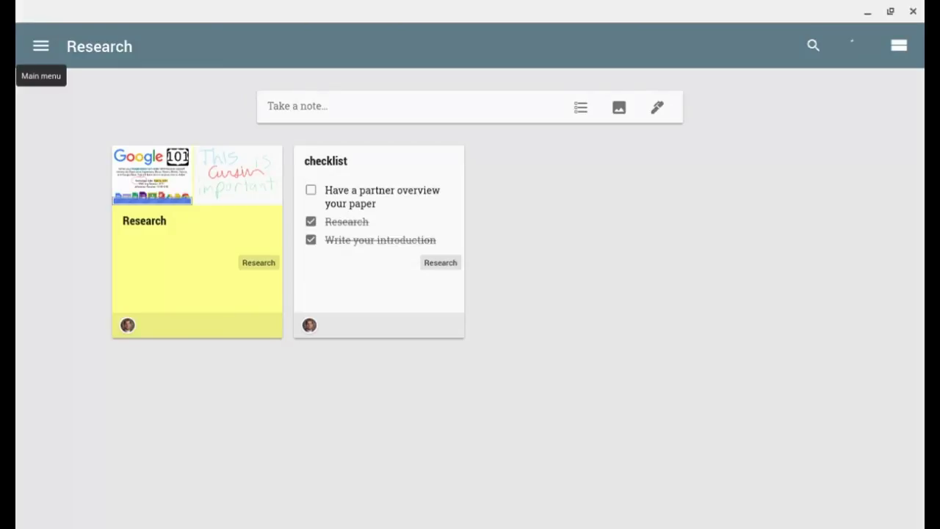
View the notes labelled "NEISSC" and return to the notes labelled "Research"
left_click(40, 45)
left_click(80, 303)
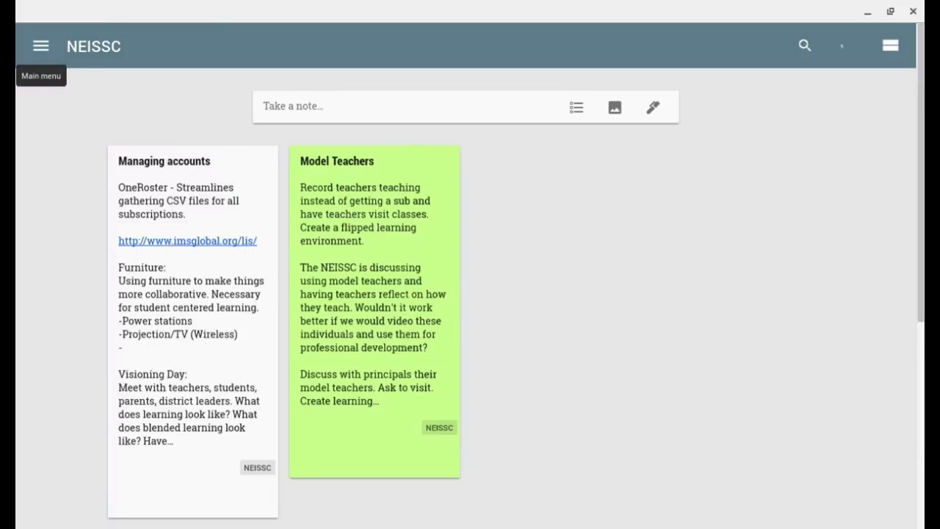
left_click(40, 46)
left_click(84, 336)
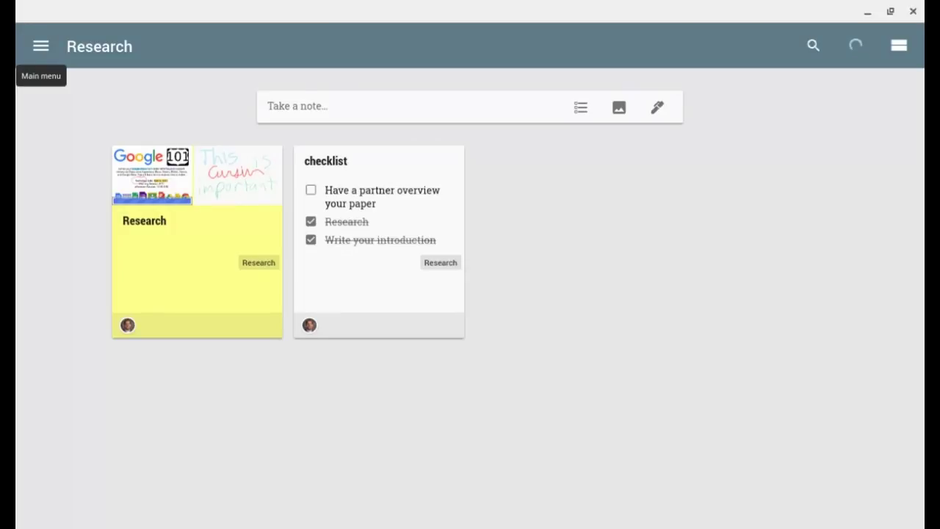
Open the yellow Research note, copy it to a Google Doc and close the note
left_click(216, 296)
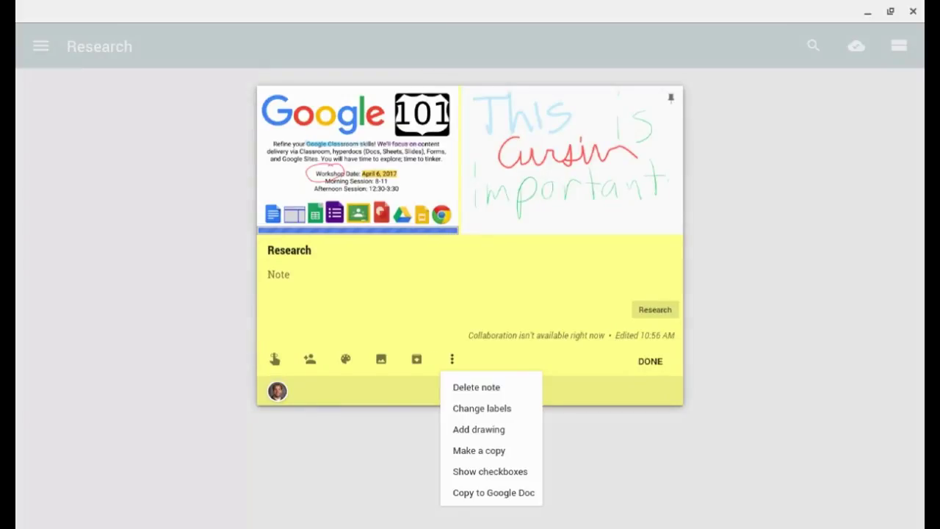
left_click(493, 492)
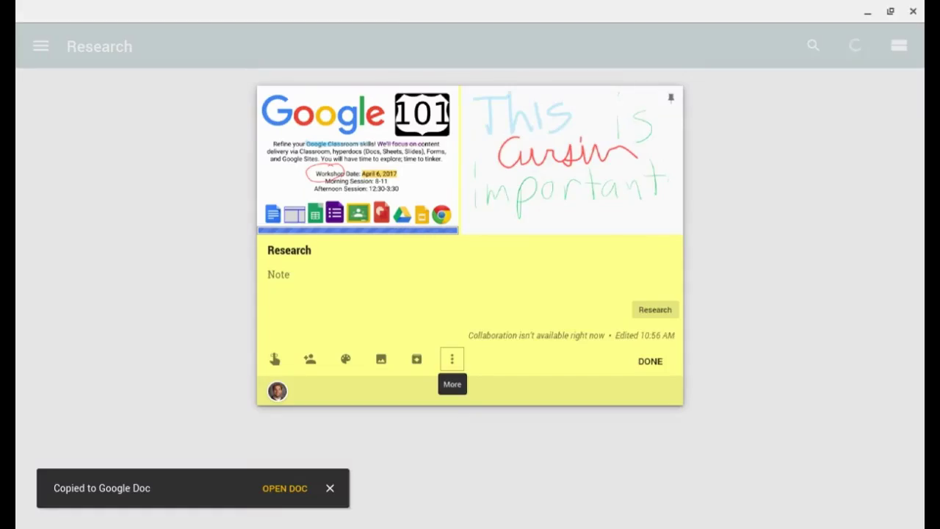
key("Escape")
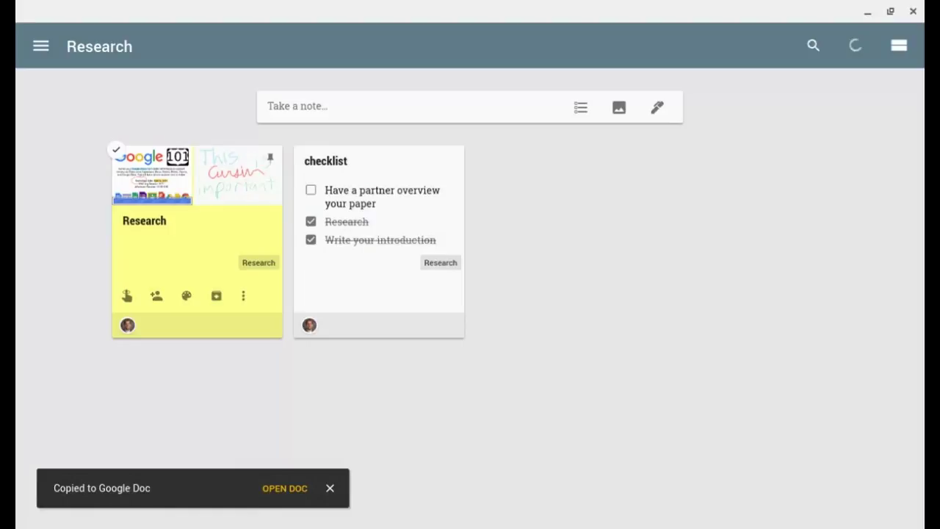